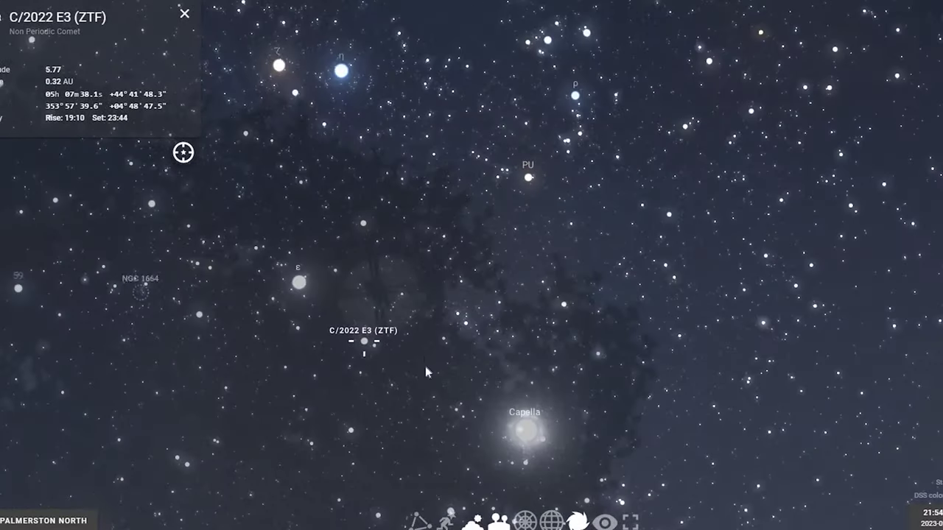
Step: Zoom out and pan down to comet C/2022 E3 at the northern horizon, then advance the clock later
scroll(417, 338, down, 5)
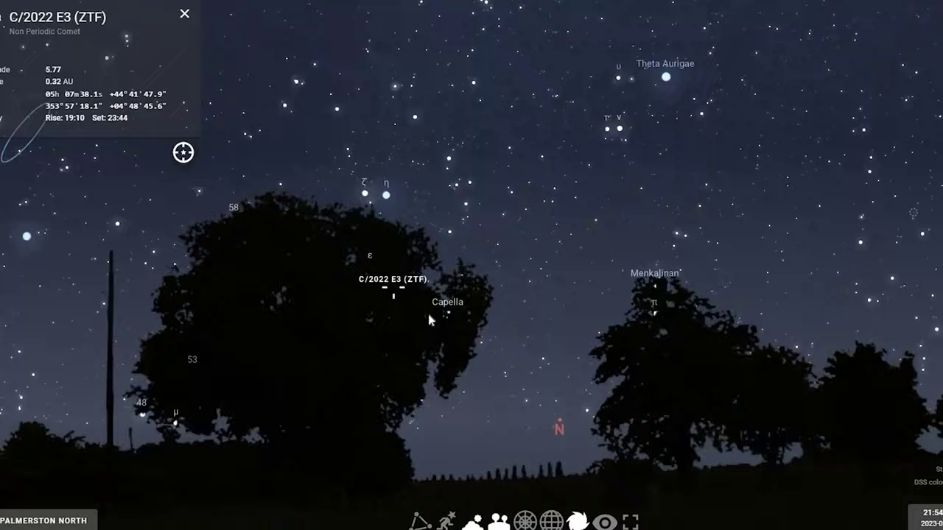
scroll(433, 317, down, 5)
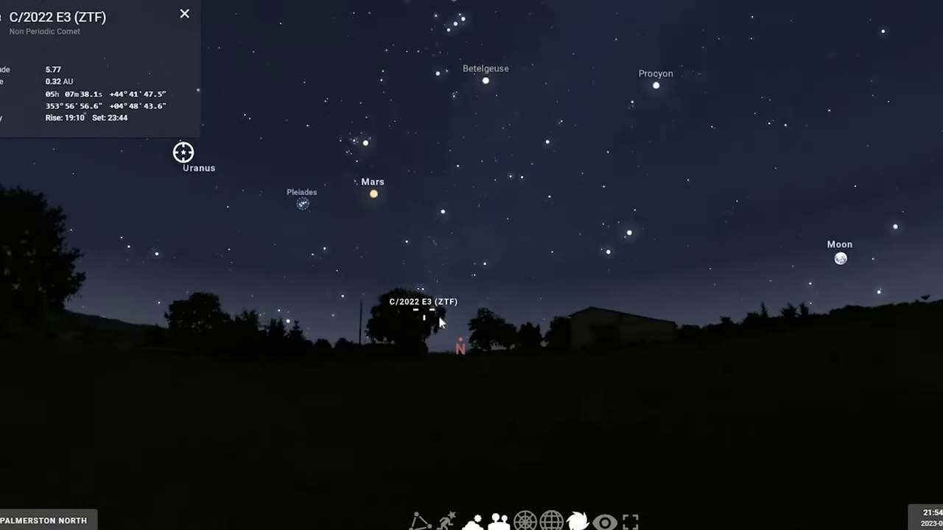
drag(553, 340, 550, 291)
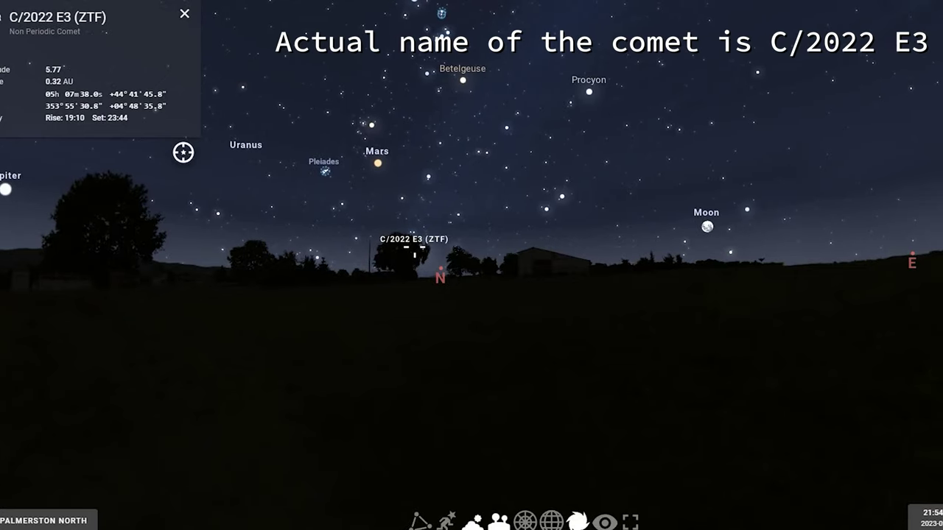
click(932, 513)
drag(825, 469, 844, 475)
Step: Move the Stellarium date forward to 2023-02-10 and the time back to about 21:25
key(super+alt+d)
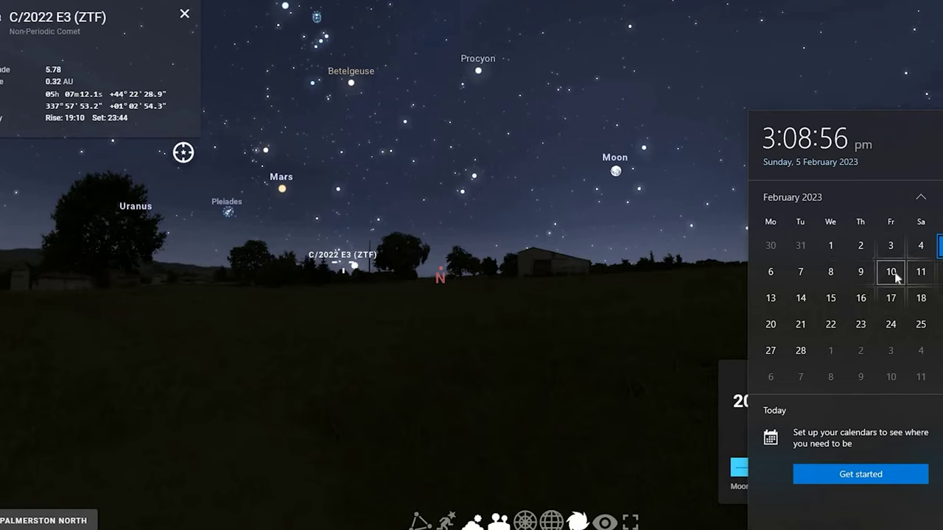
click(652, 231)
mouse_move(924, 517)
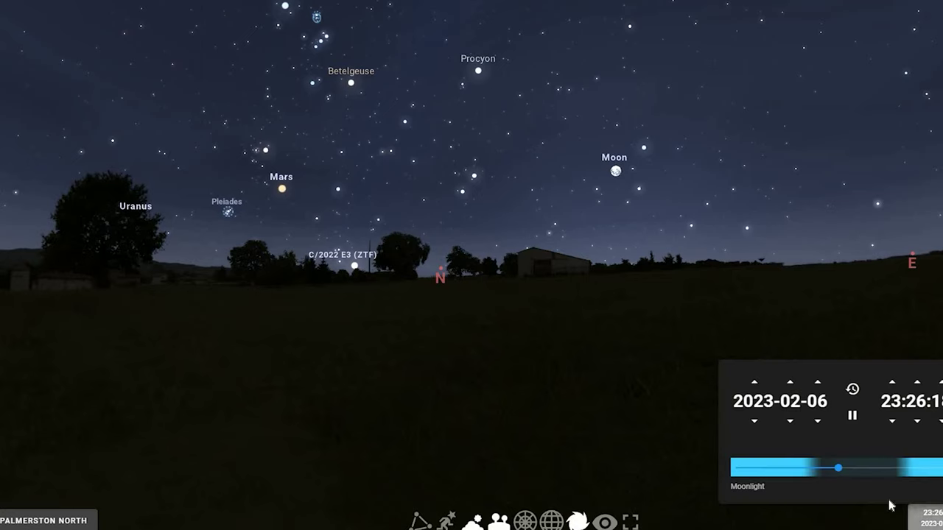
click(817, 382)
click(818, 382)
click(817, 382)
click(817, 382)
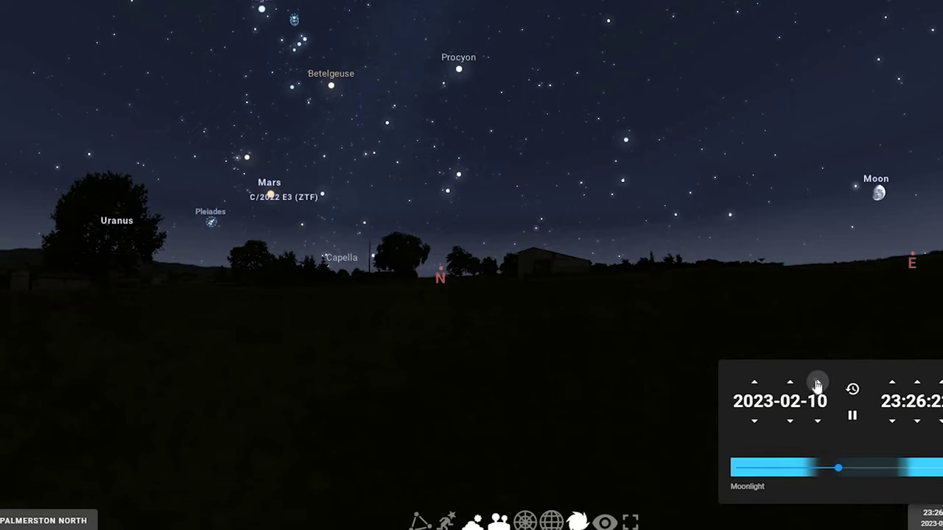
mouse_move(839, 472)
mouse_down()
mouse_move(818, 472)
mouse_move(835, 473)
mouse_move(825, 475)
mouse_up()
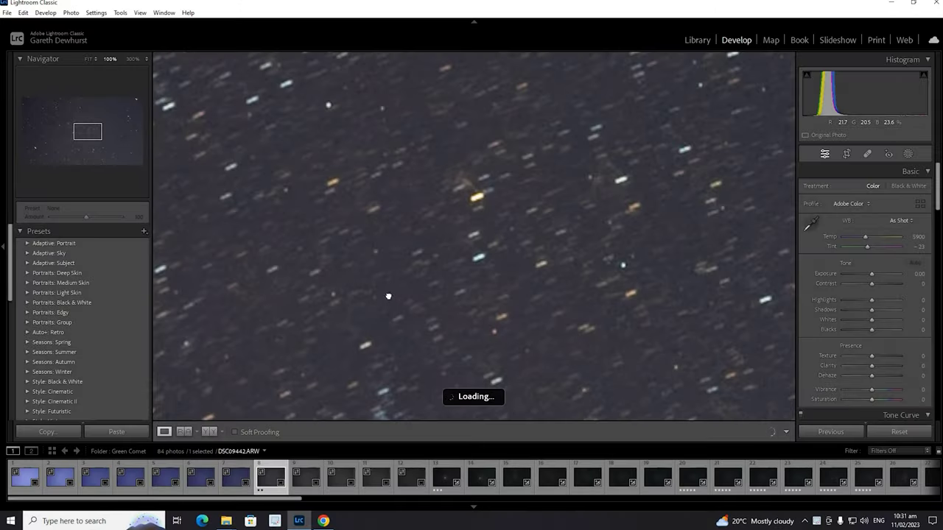
click(391, 283)
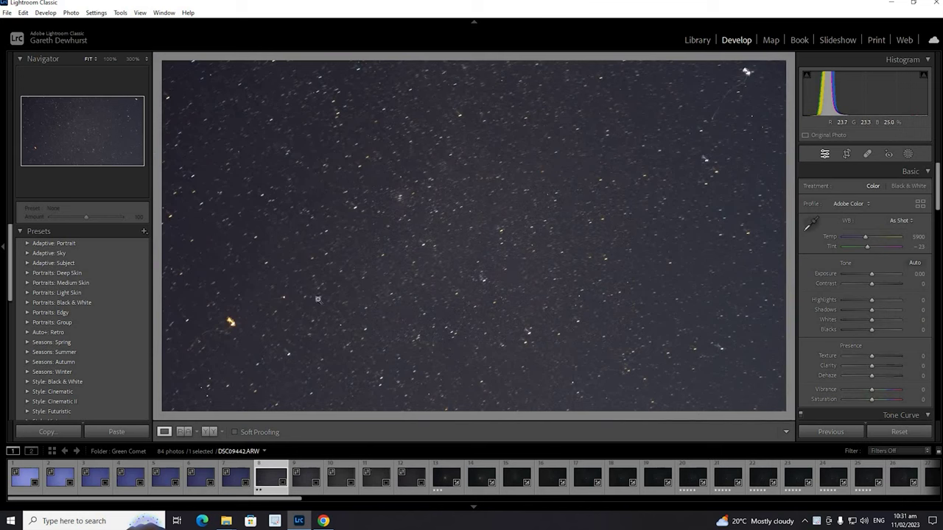
click(230, 325)
drag(231, 312, 335, 271)
click(337, 272)
click(502, 230)
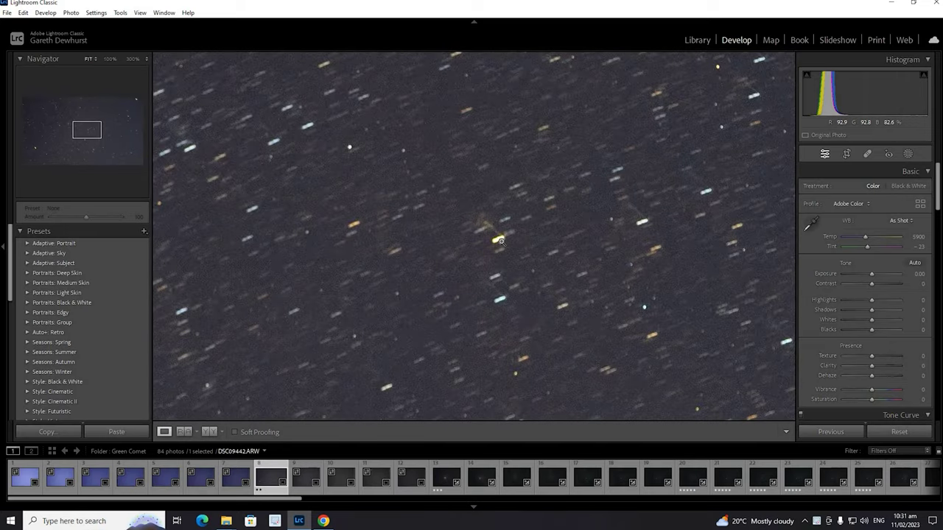
click(500, 241)
click(530, 335)
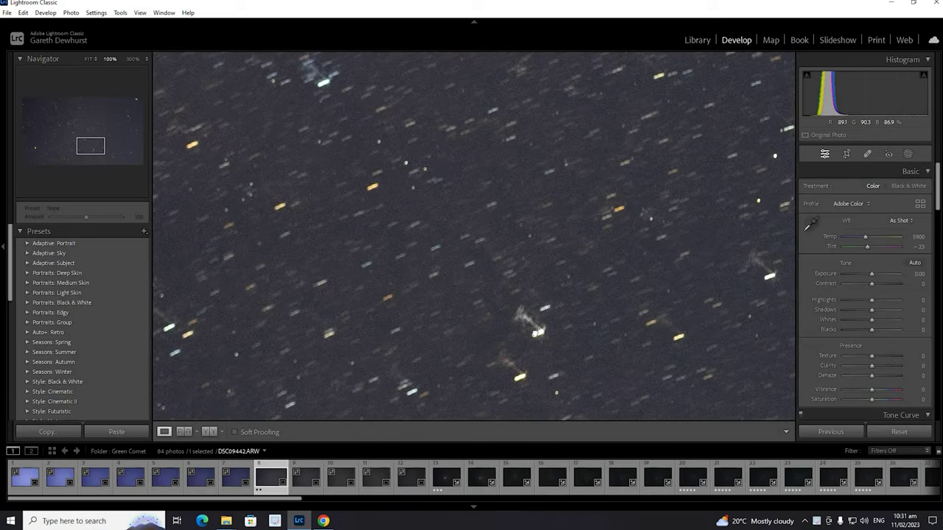
click(533, 333)
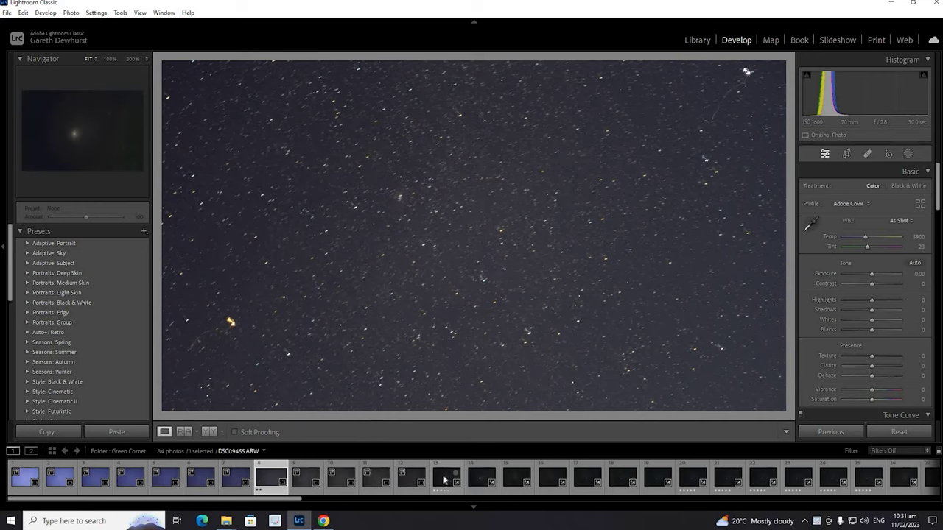
Step: Open photo 13 and toggle 100% zoom to inspect the green comet beside Mars
click(447, 477)
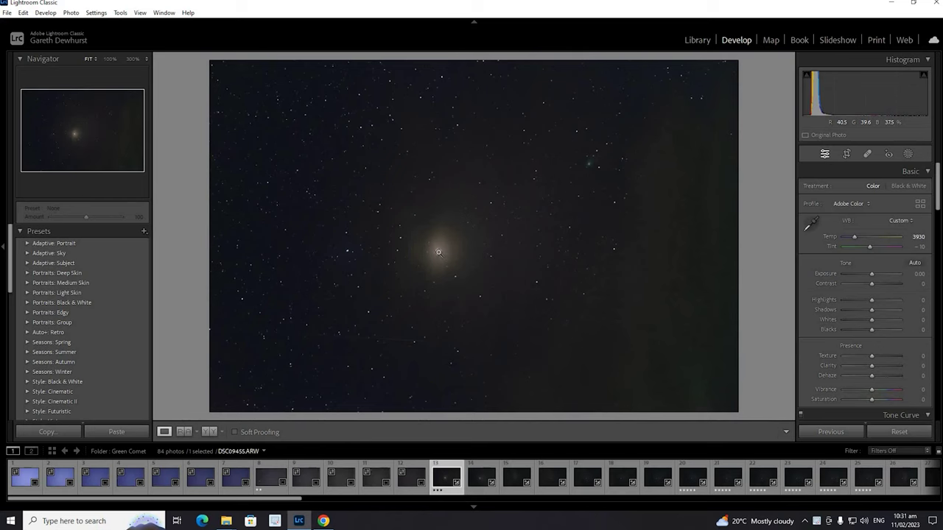
click(438, 252)
click(440, 251)
click(588, 166)
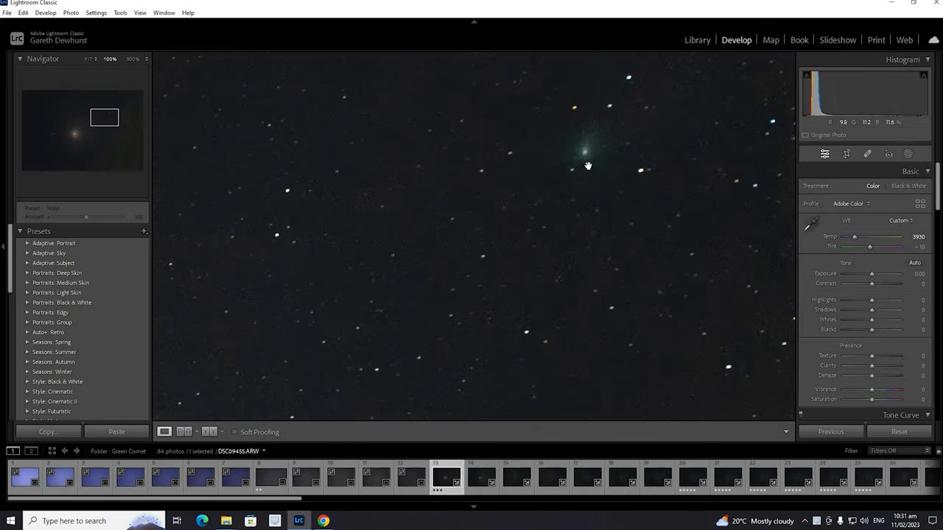
click(588, 155)
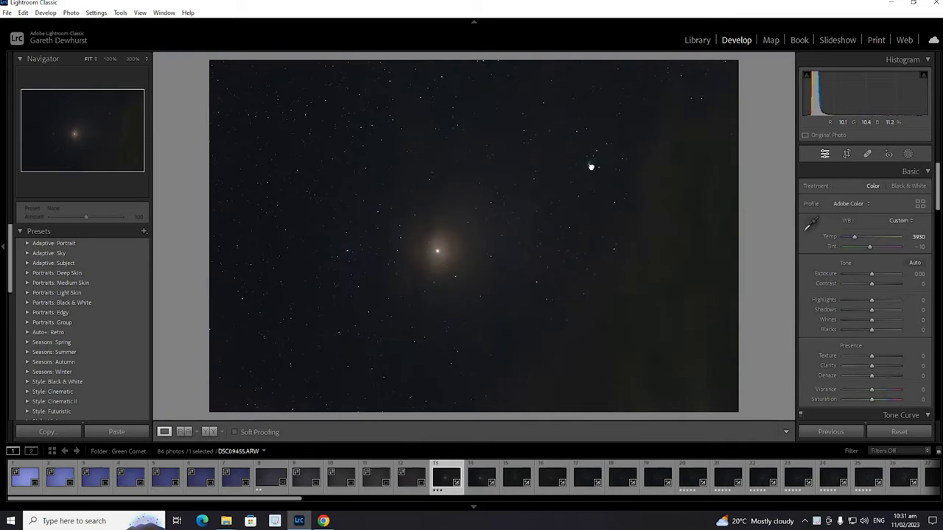
click(590, 167)
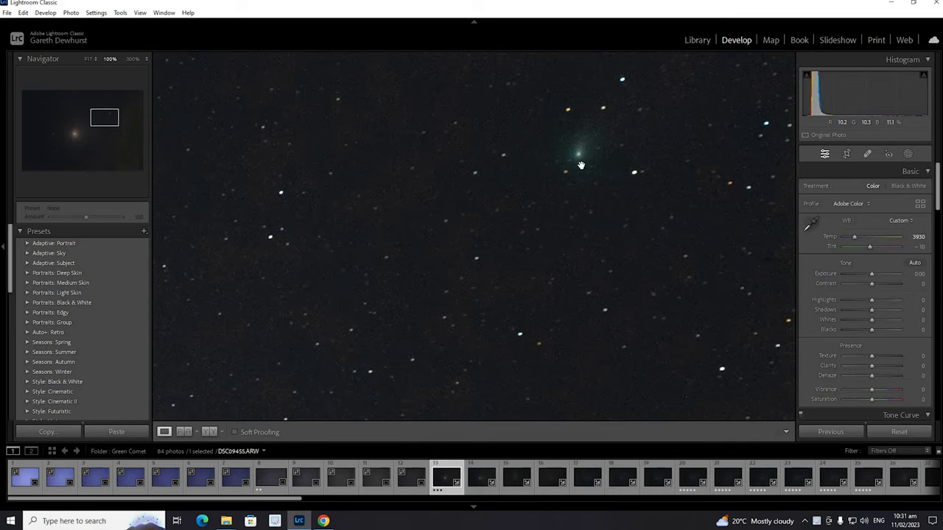
click(578, 170)
Step: Scroll the right-hand panels and bring up photo 20, DSC09462.ARW
scroll(865, 294, down, 15)
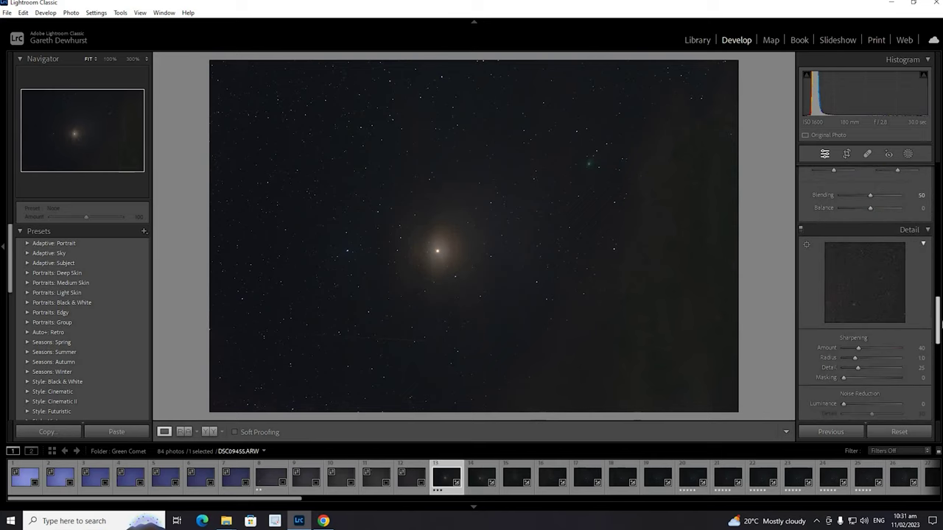
drag(938, 324, 938, 369)
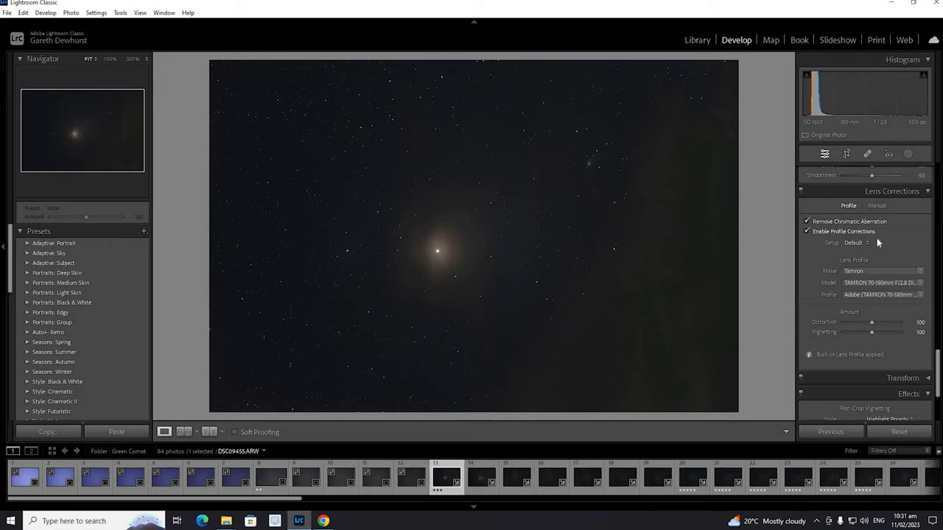
drag(939, 369, 928, 170)
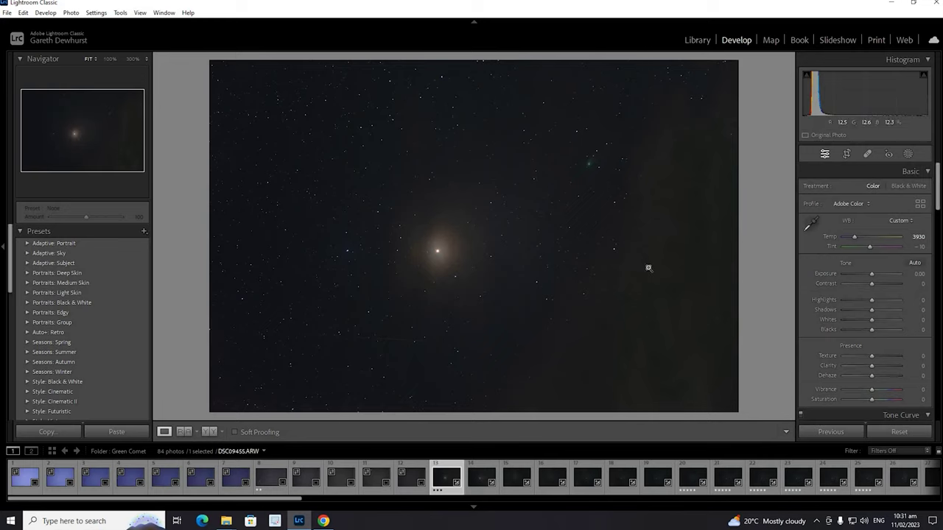
click(692, 471)
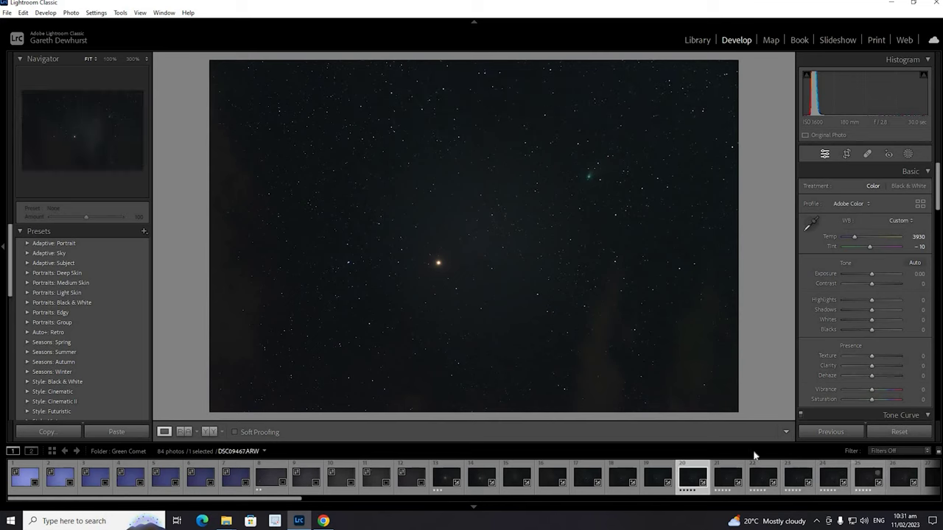
Step: Compare exposures 21 to 25, then Shift-select frames 20 through 25 together
key(Right)
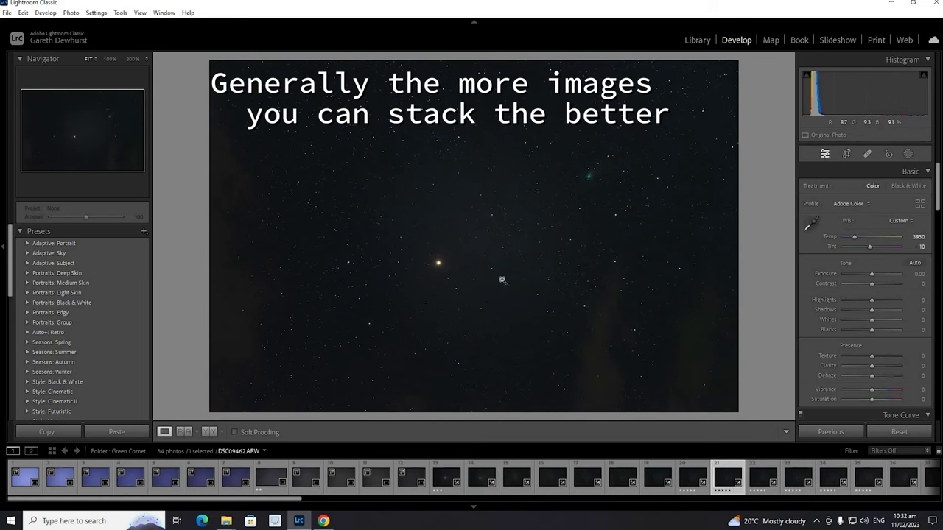
key(Right)
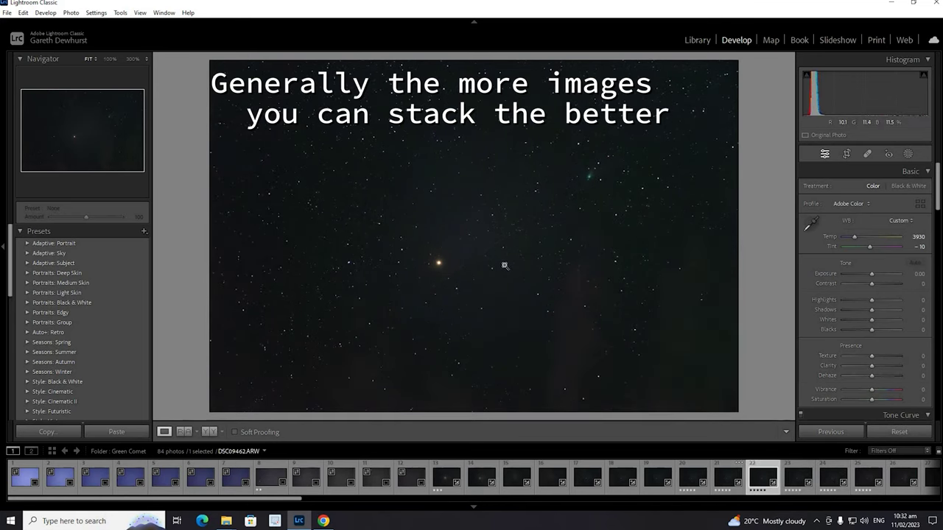
key(Right)
key(Right)
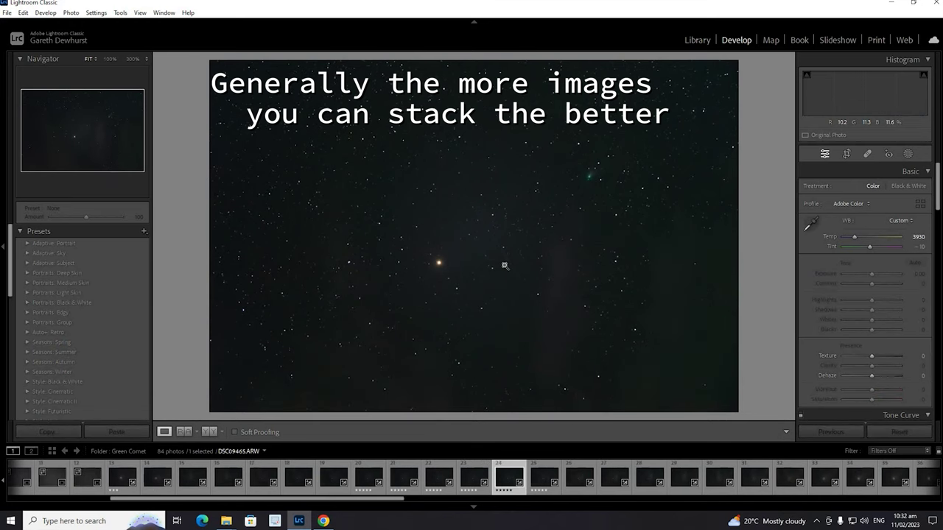
key(Right)
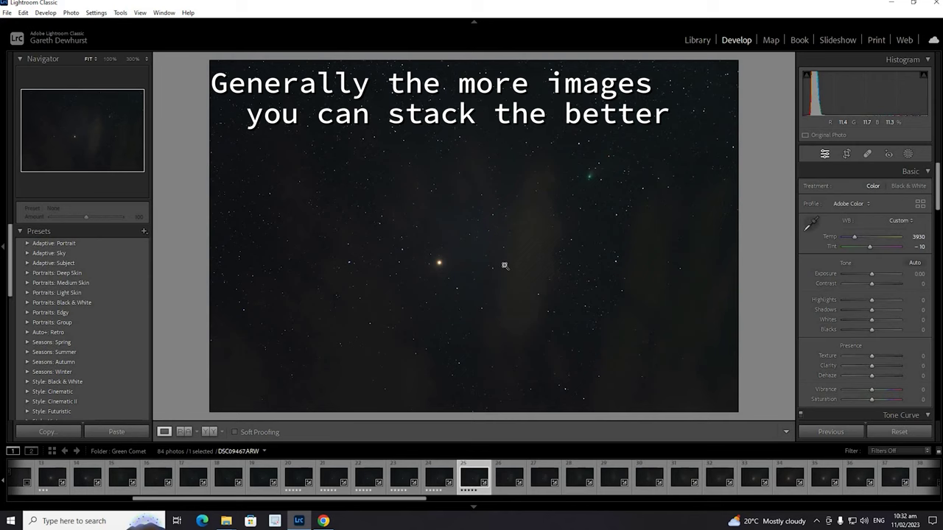
key(Left)
key(Left)
key(Left)
key(Left)
key(Left)
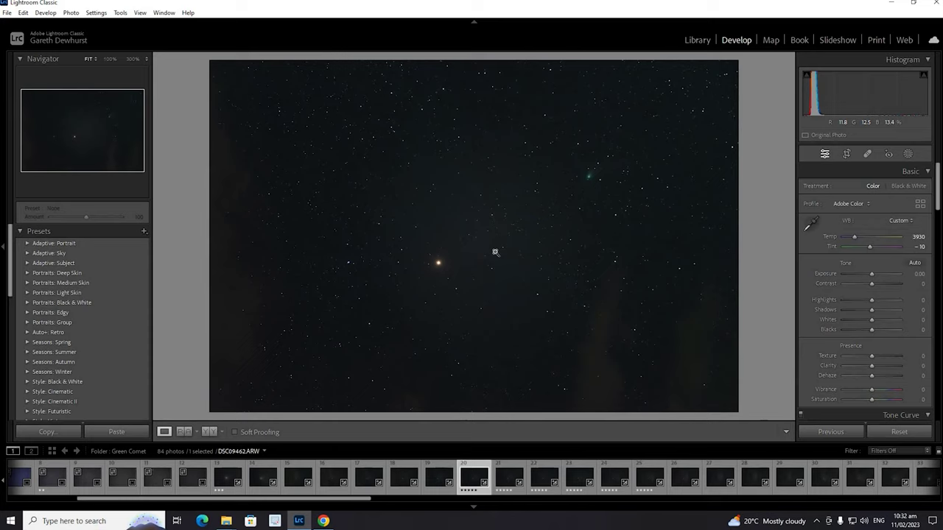
key(shift+Right)
key(shift+Right)
key(shift+Right)
key(shift+Right)
key(shift+Right)
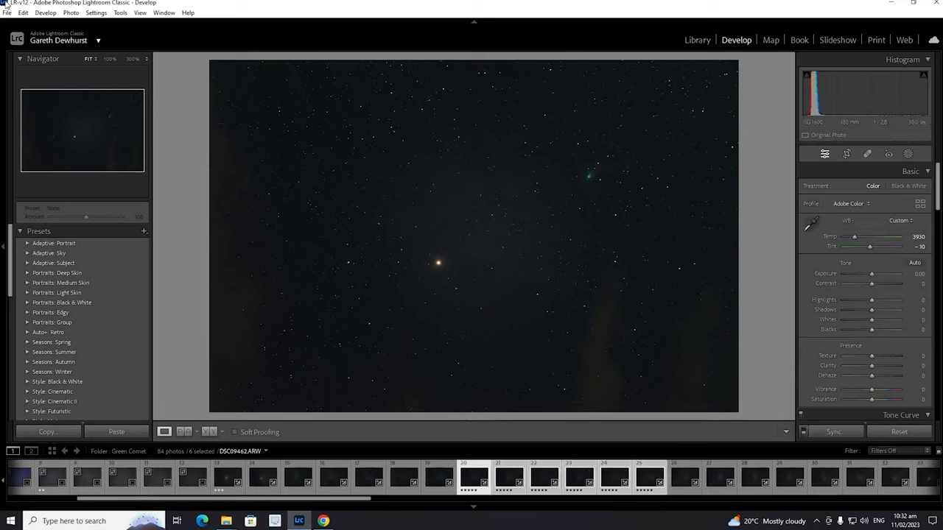
Step: Export the six frames as TIFFs with subfolder and custom file name text both set to 'lights'
click(6, 13)
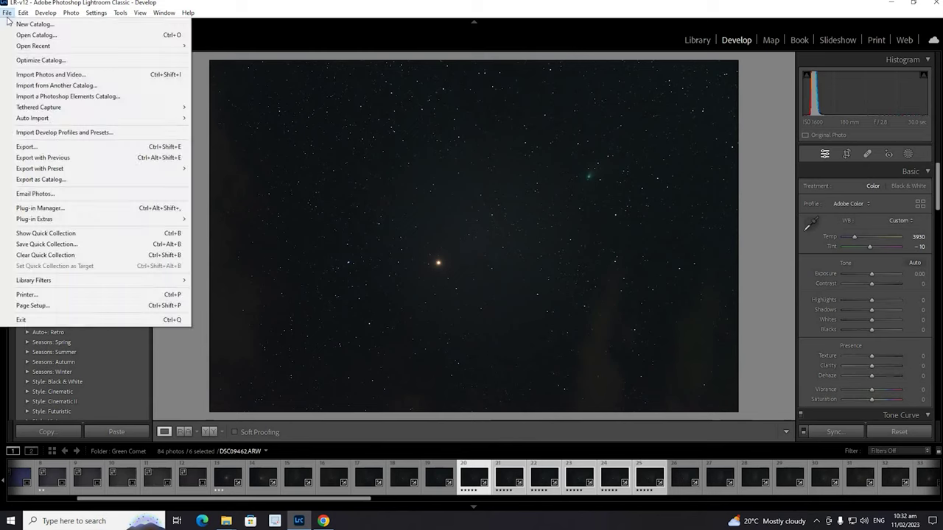
click(28, 146)
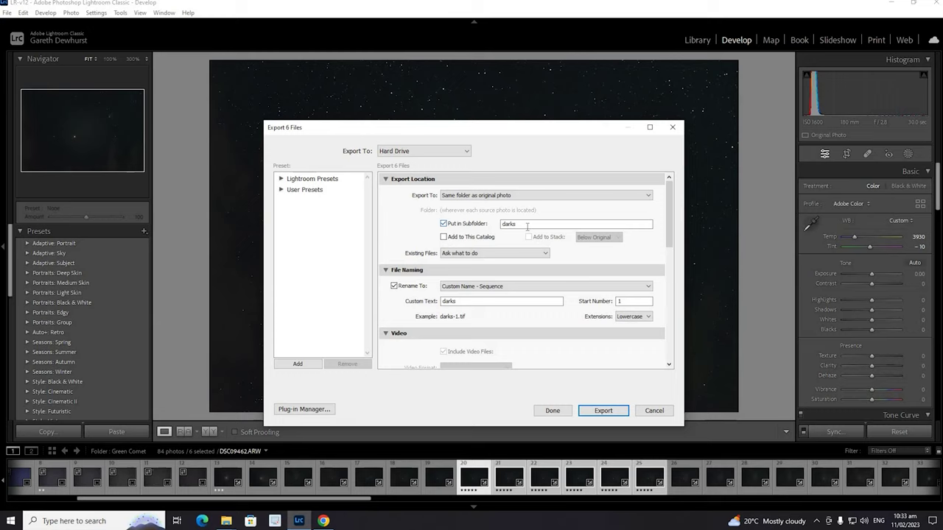
drag(527, 227, 458, 218)
key(BackSpace)
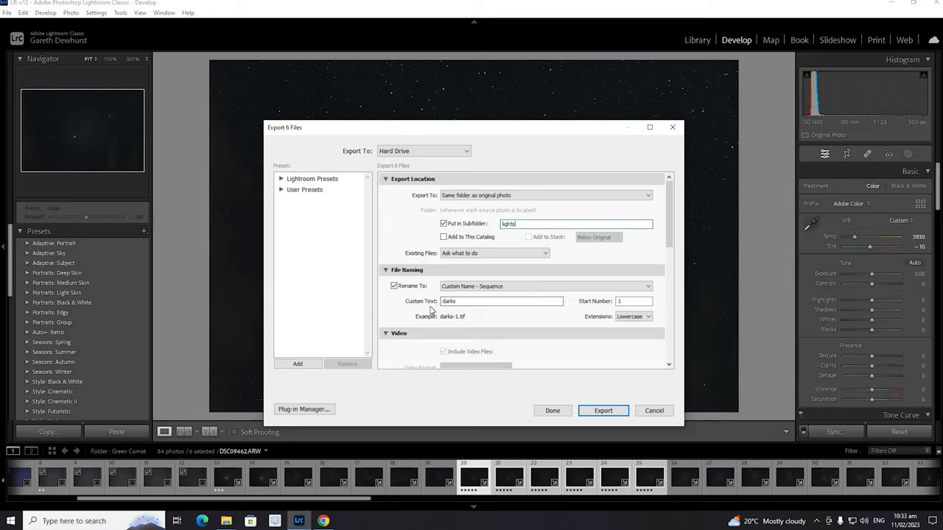
drag(463, 301, 410, 301)
text(lights)
drag(670, 225, 679, 351)
scroll(671, 291, down, 2)
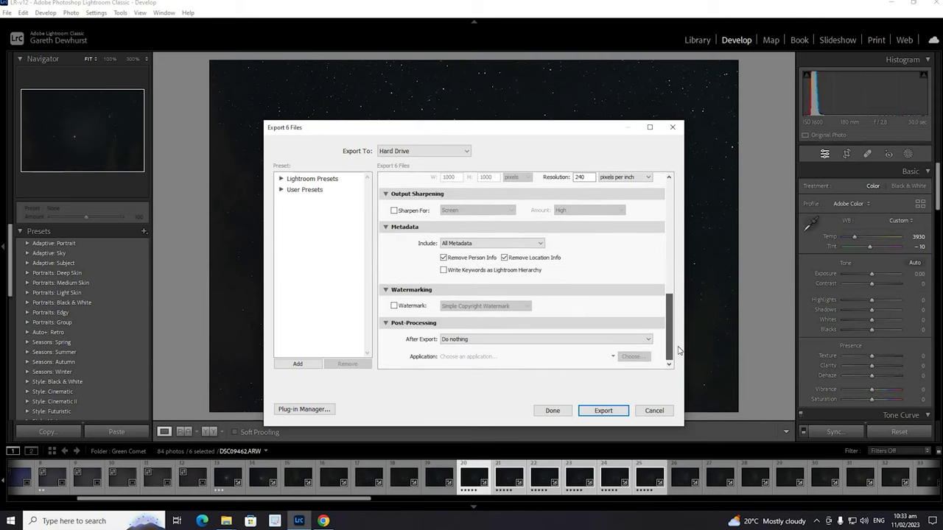
drag(673, 303, 671, 187)
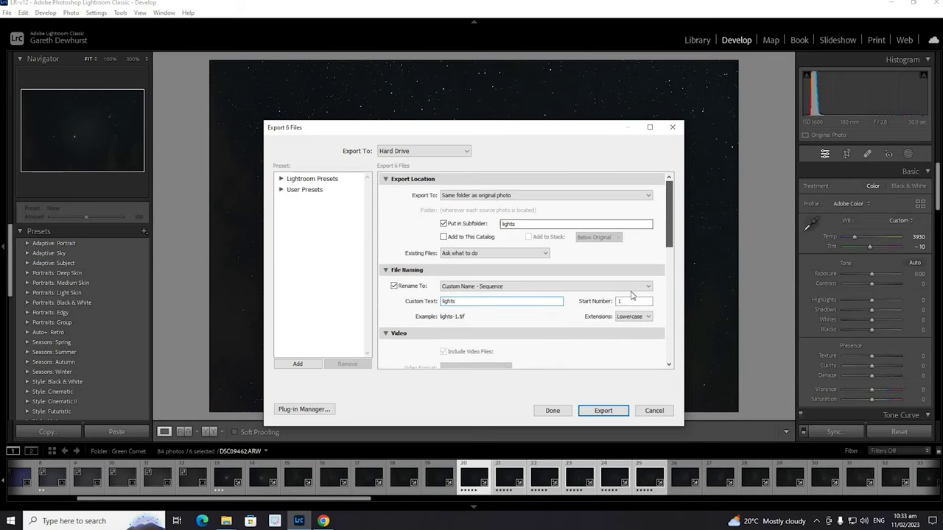
click(600, 411)
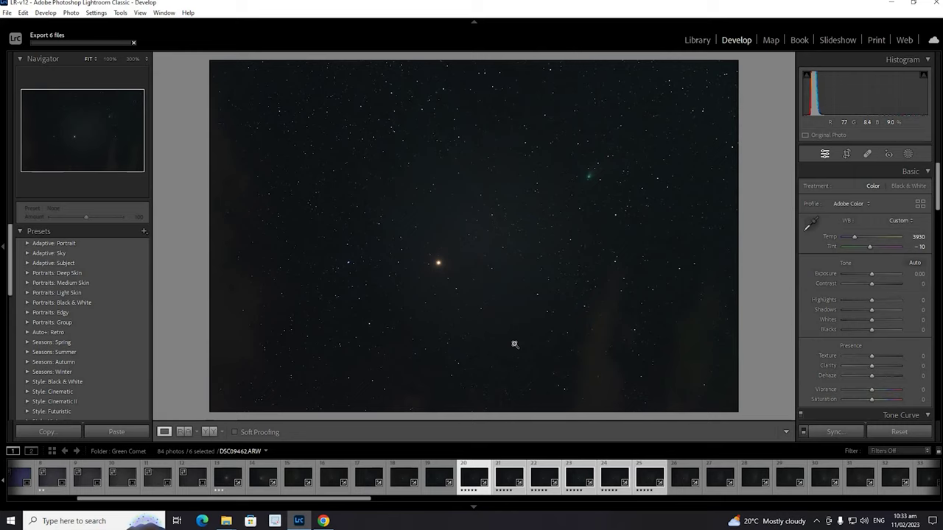
Step: Select the eight black dark frames, 77 through 84, in the filmstrip
drag(365, 500, 795, 486)
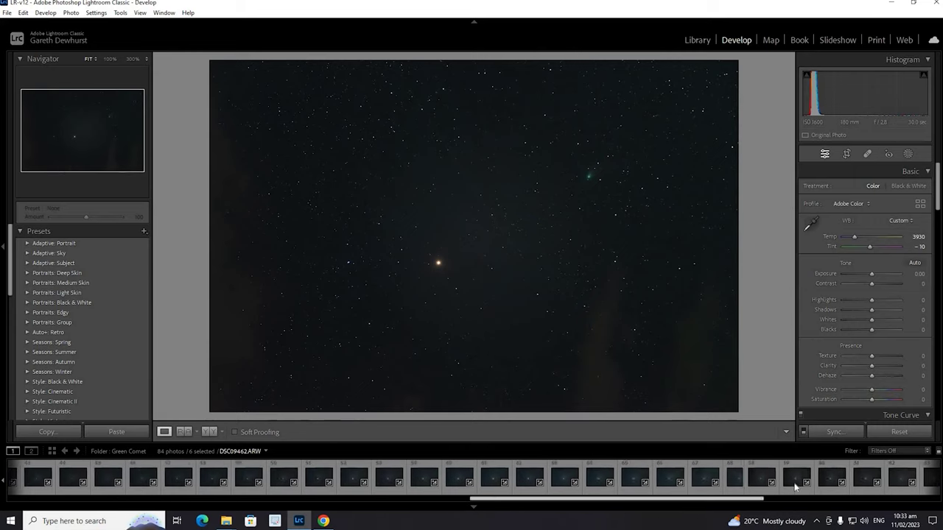
scroll(795, 485, down, 5)
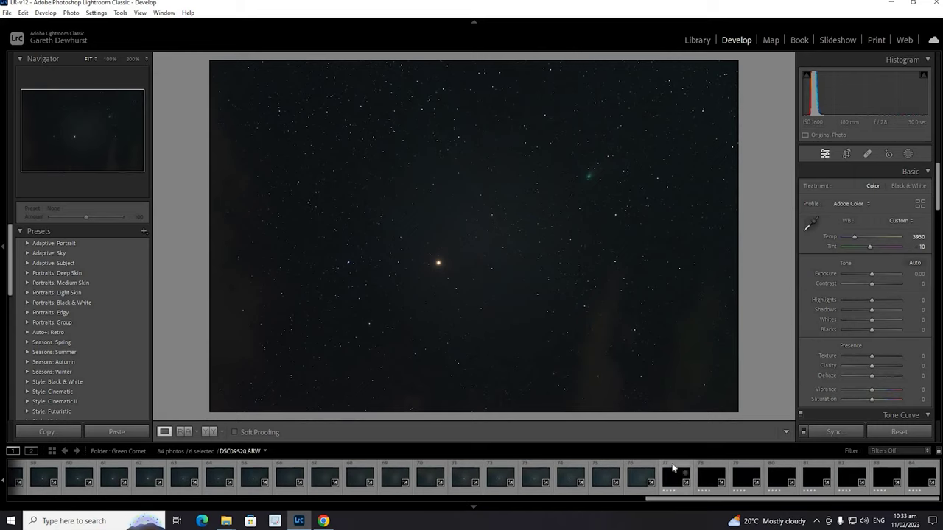
click(672, 471)
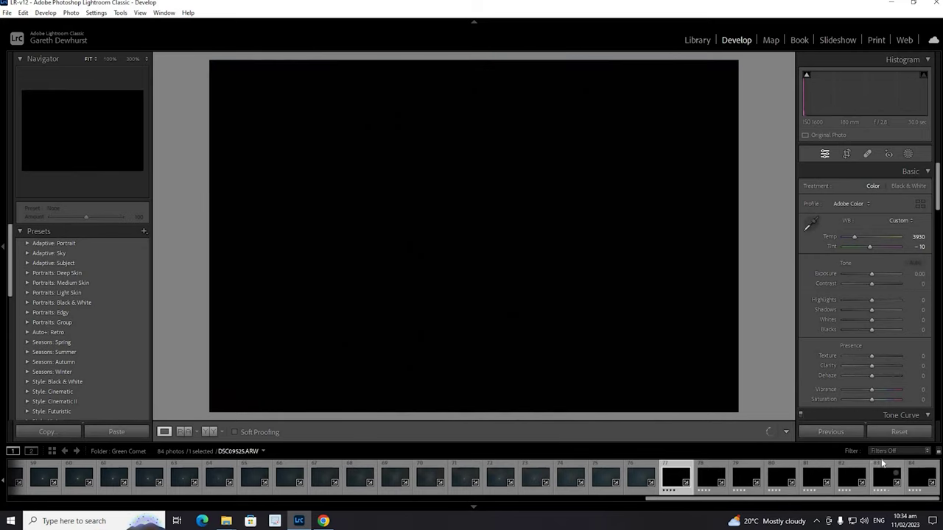
shift+click(917, 472)
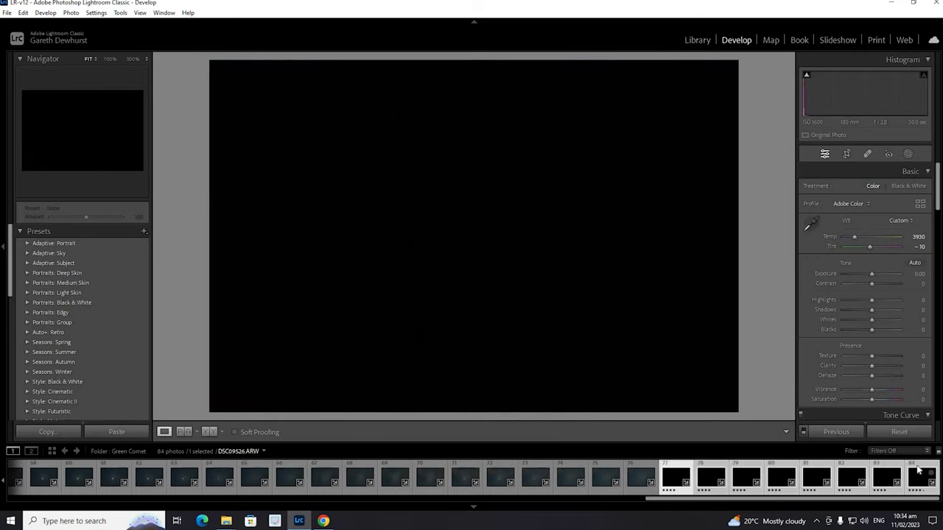
Step: Export them into a 'darks' subfolder with custom text 'darks', then load the lights into Sequator
click(8, 13)
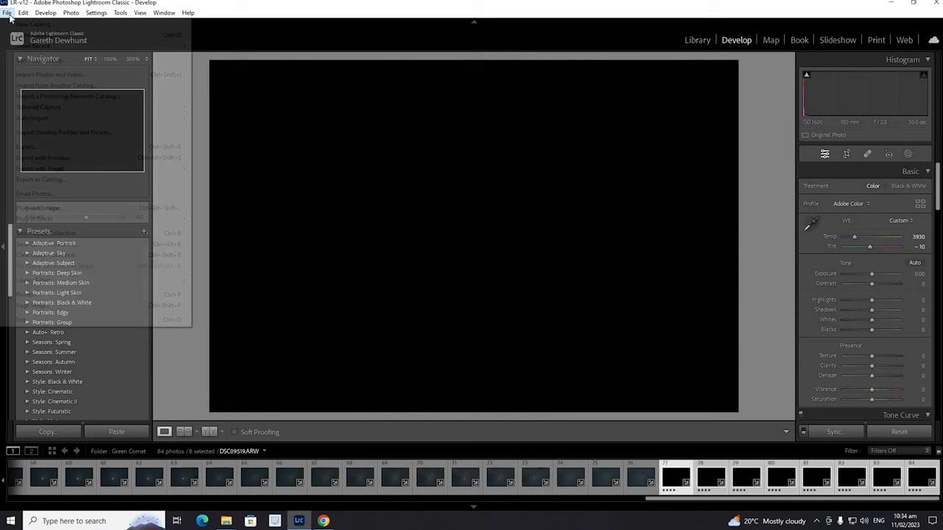
click(29, 147)
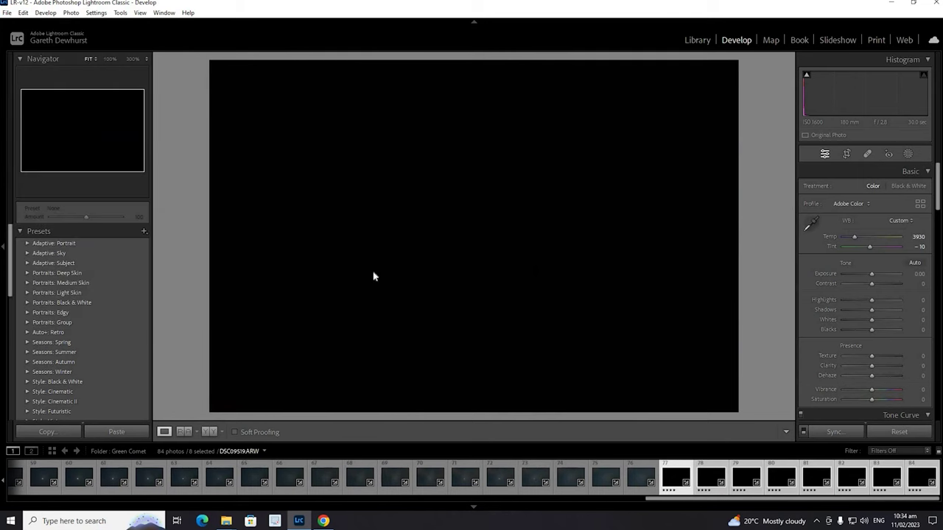
click(475, 224)
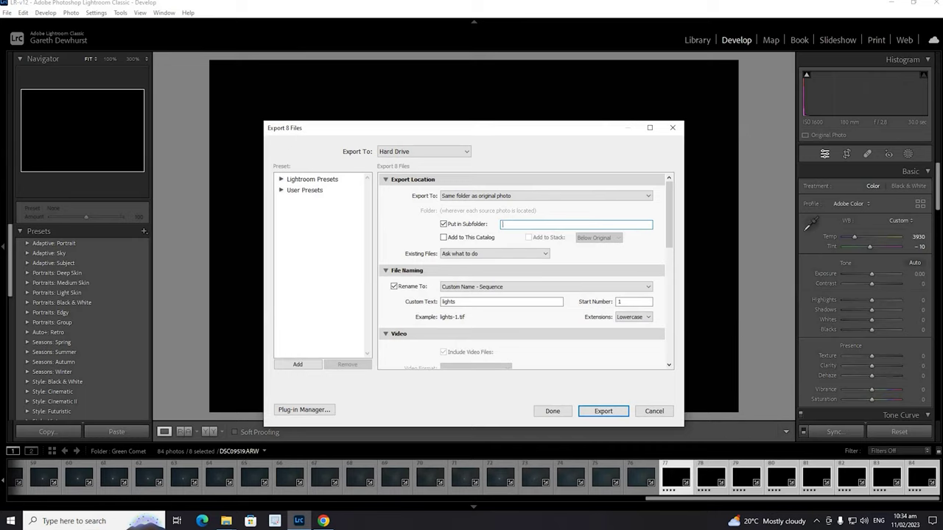
text(darks)
double_click(460, 301)
text(darks)
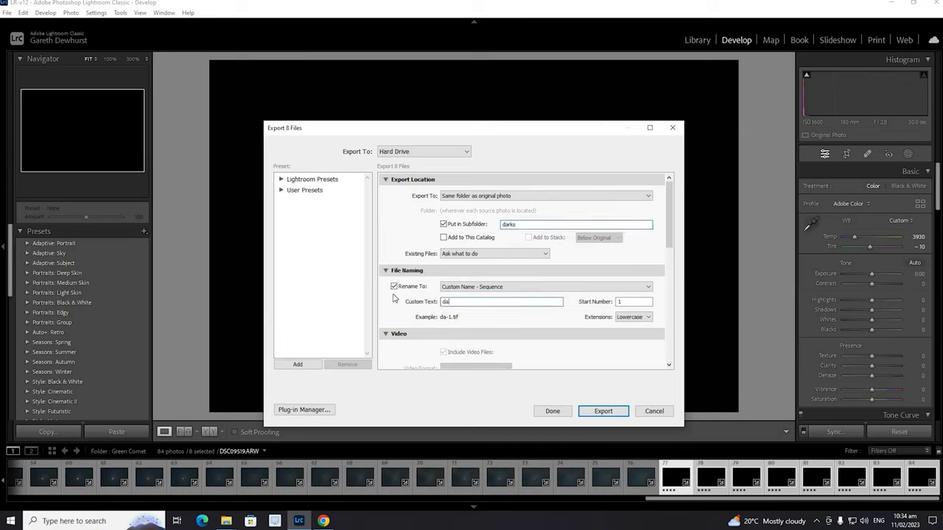
click(603, 410)
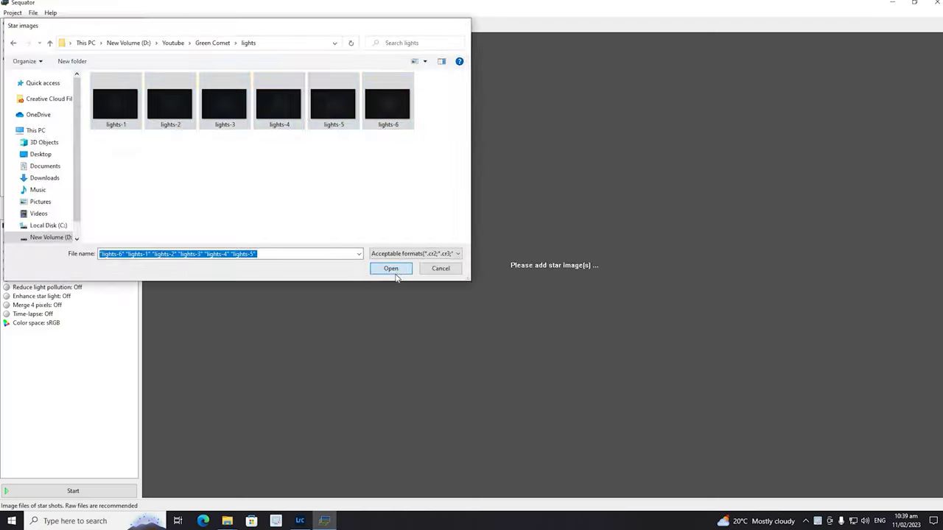
click(390, 267)
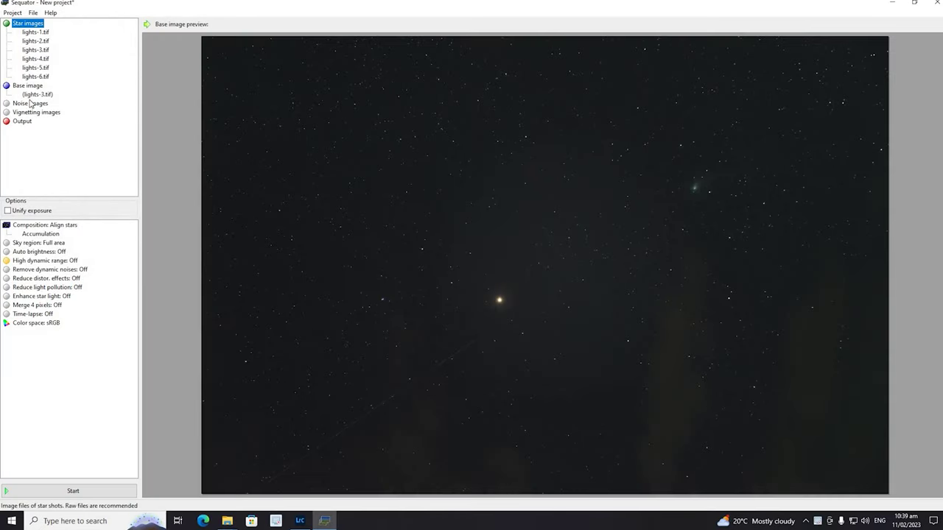
Step: Add darks-1 through darks-8 from the darks folder as noise images
right_click(32, 104)
click(62, 109)
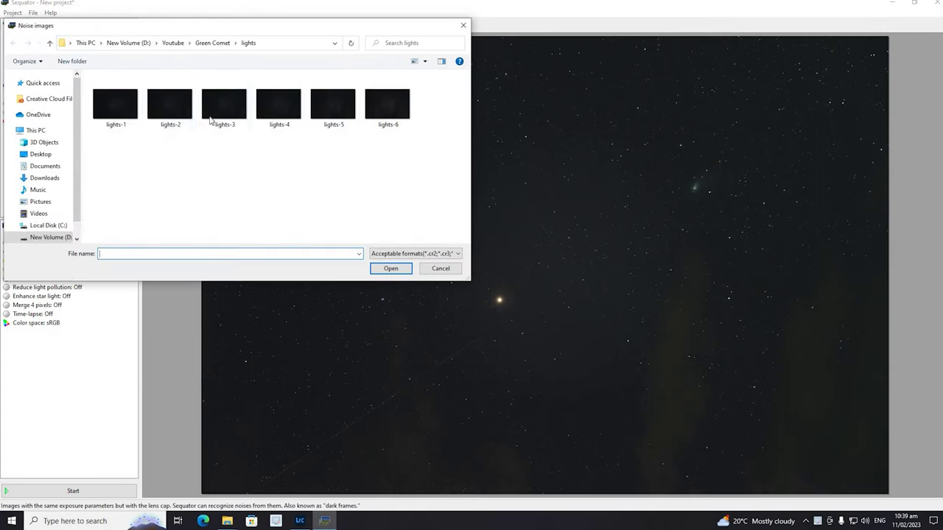
click(212, 42)
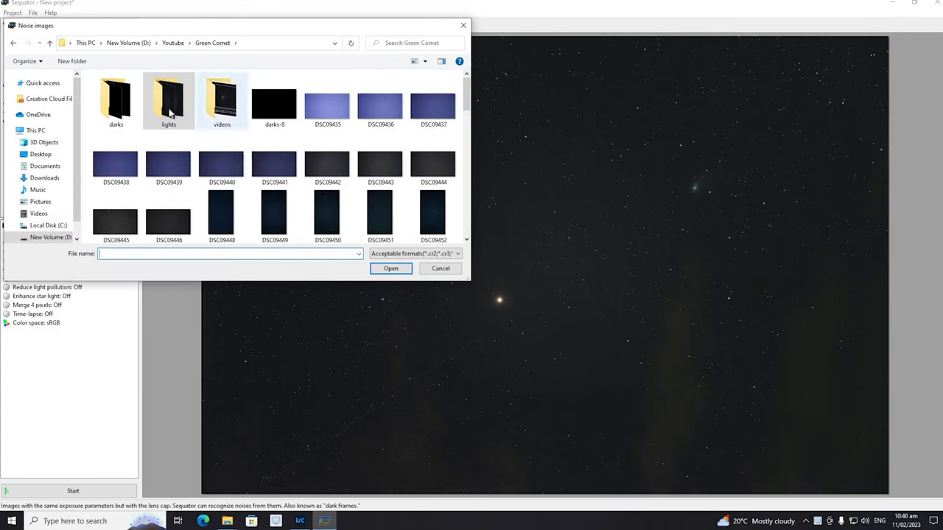
double_click(123, 109)
click(125, 107)
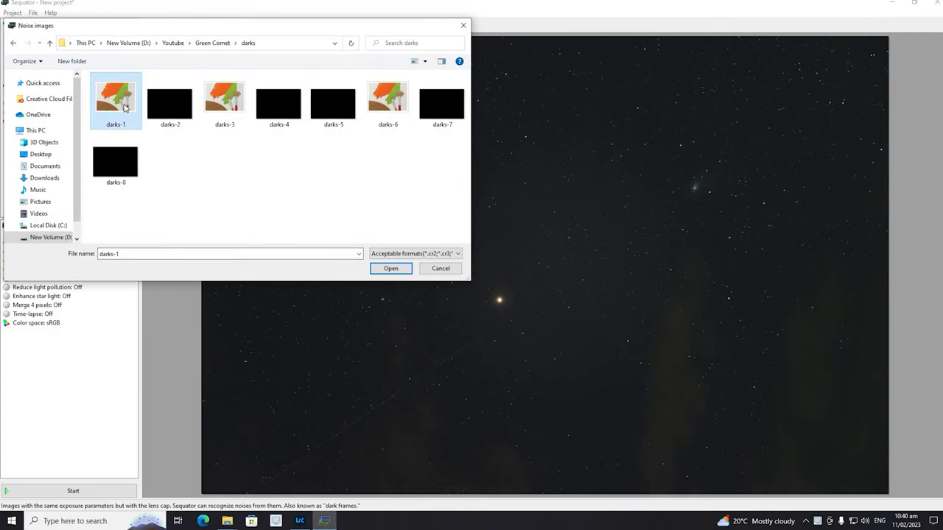
shift+click(123, 171)
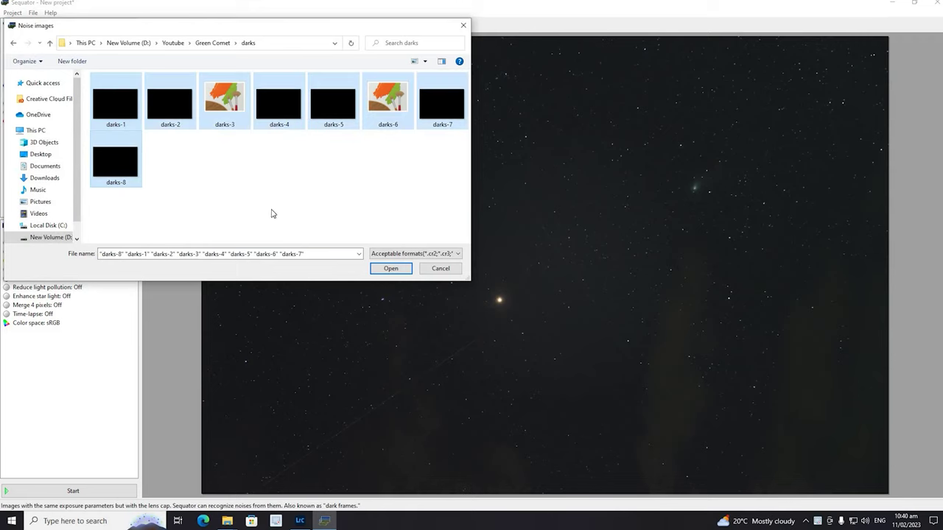
click(390, 268)
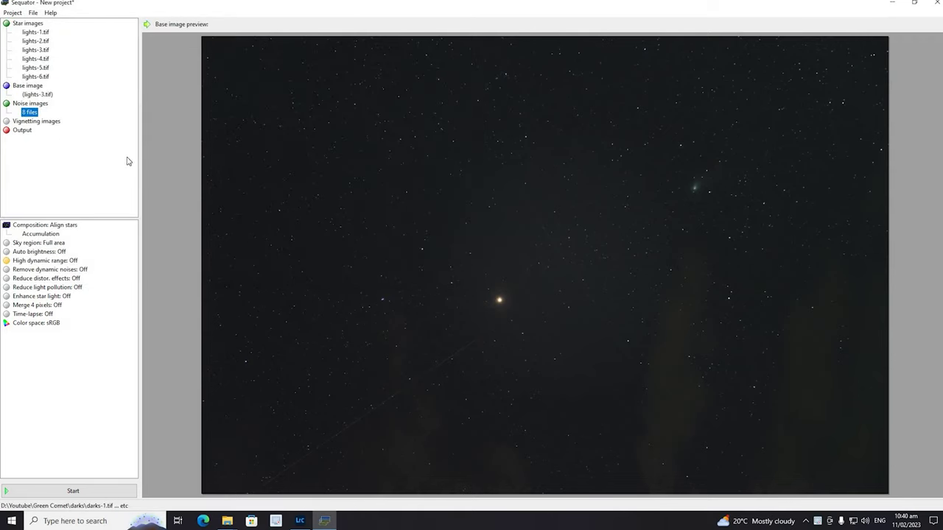
Step: Set the output to save as stacked.tif in the Green Comet folder
click(22, 130)
click(50, 136)
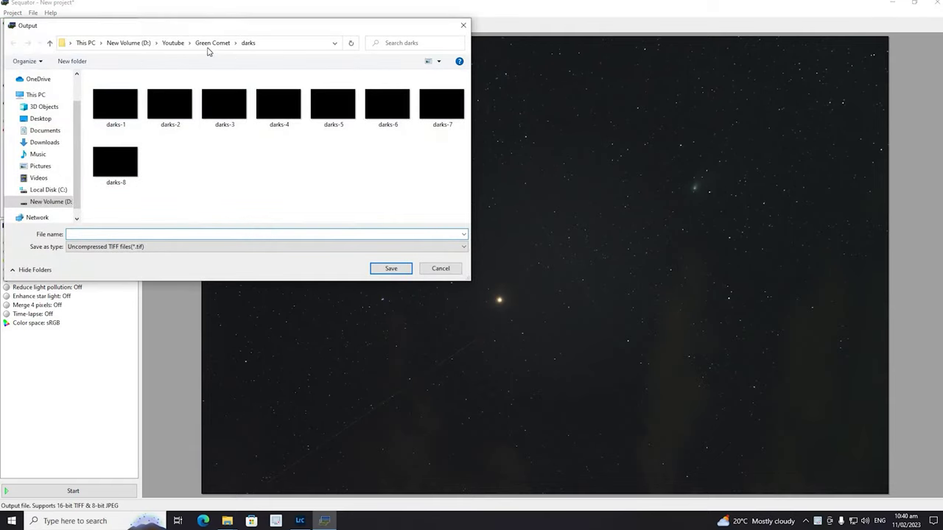
click(212, 44)
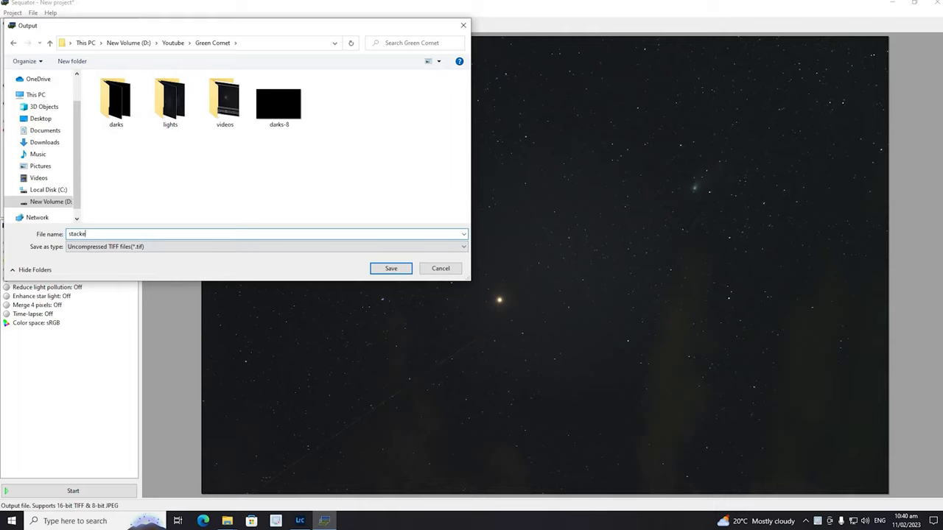
click(391, 268)
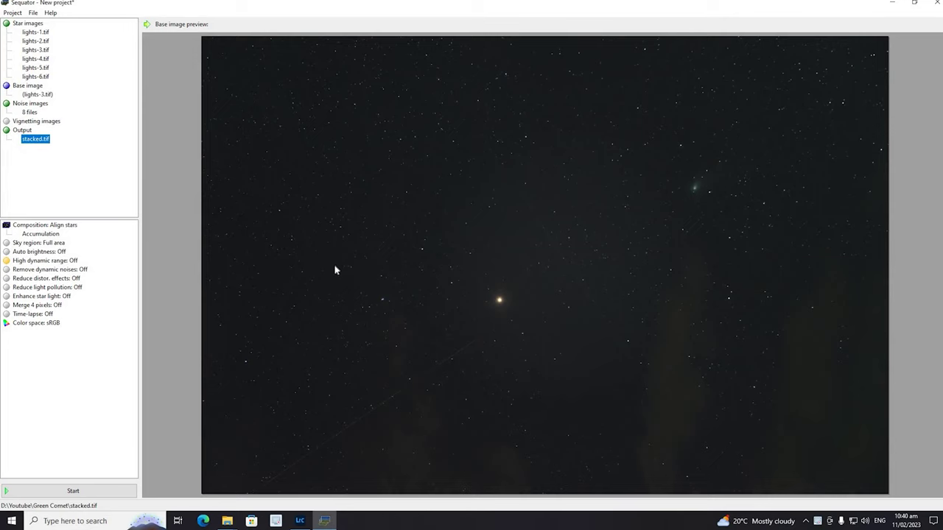
Step: Set composition to Select best pixels, enable dynamic noise removal, and run the stack to completion
click(52, 227)
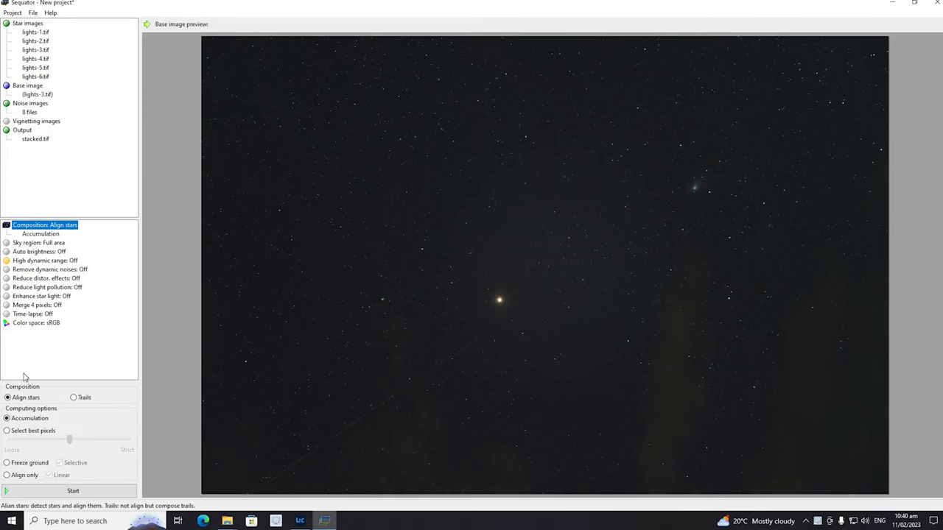
click(5, 432)
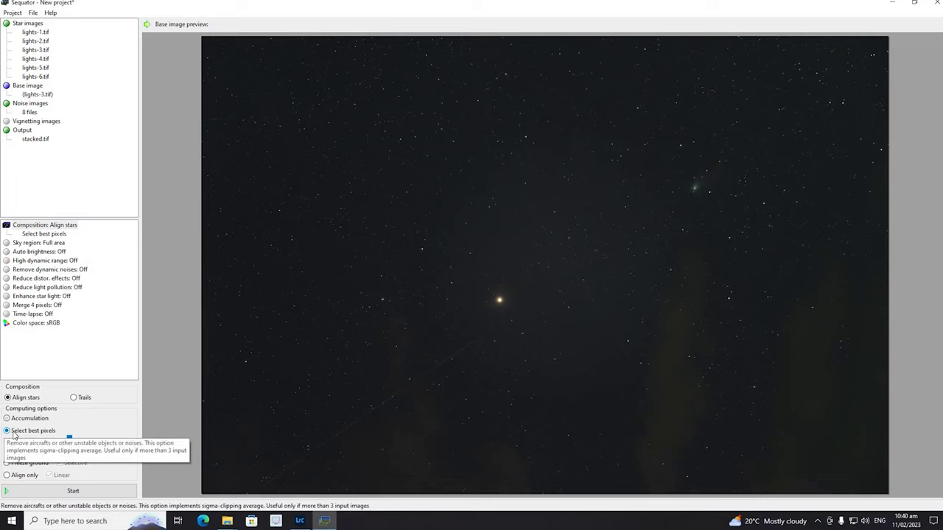
mouse_move(71, 442)
mouse_down()
mouse_move(99, 444)
mouse_move(69, 442)
mouse_up()
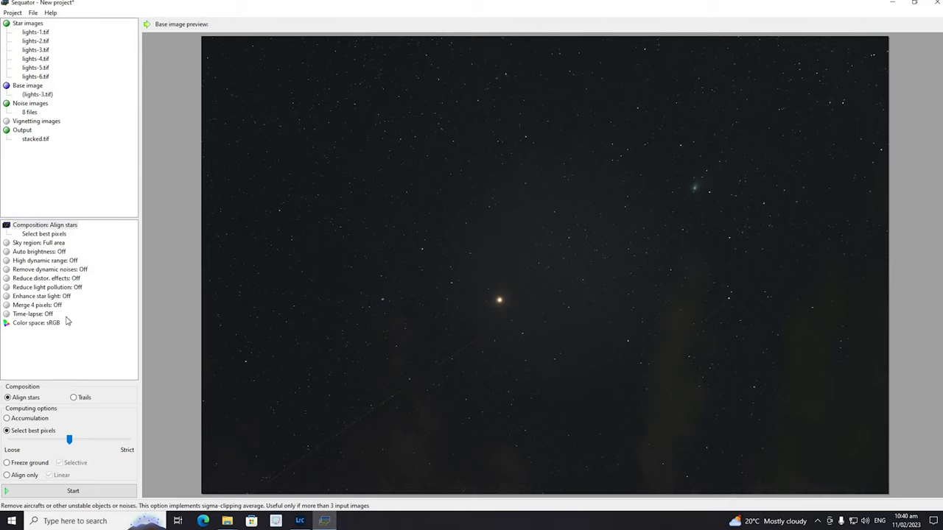
click(9, 271)
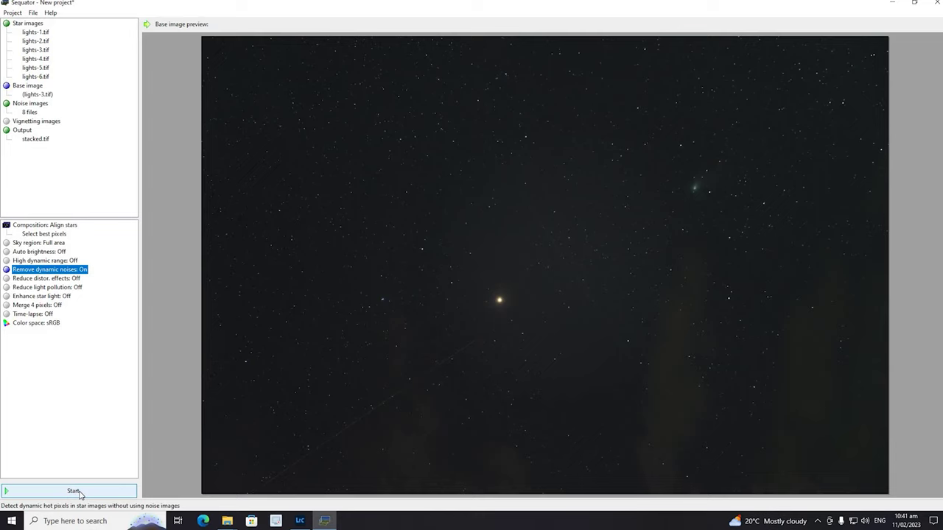
click(74, 491)
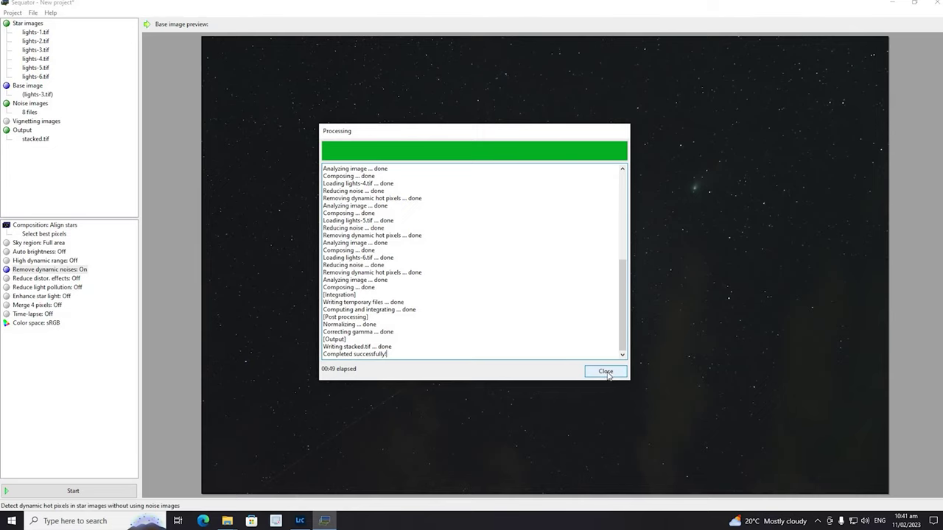
click(607, 372)
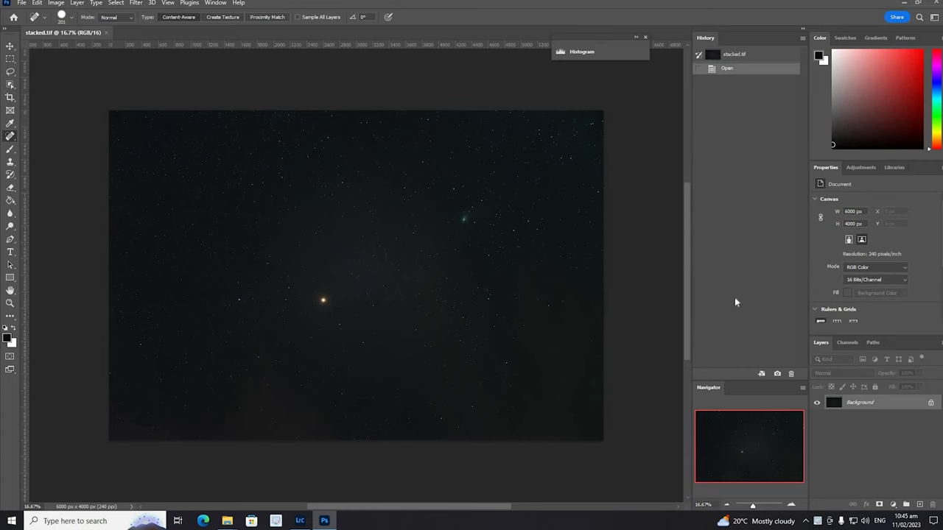
Step: Duplicate the Background layer of stacked.tif as 'Background copy'
right_click(855, 401)
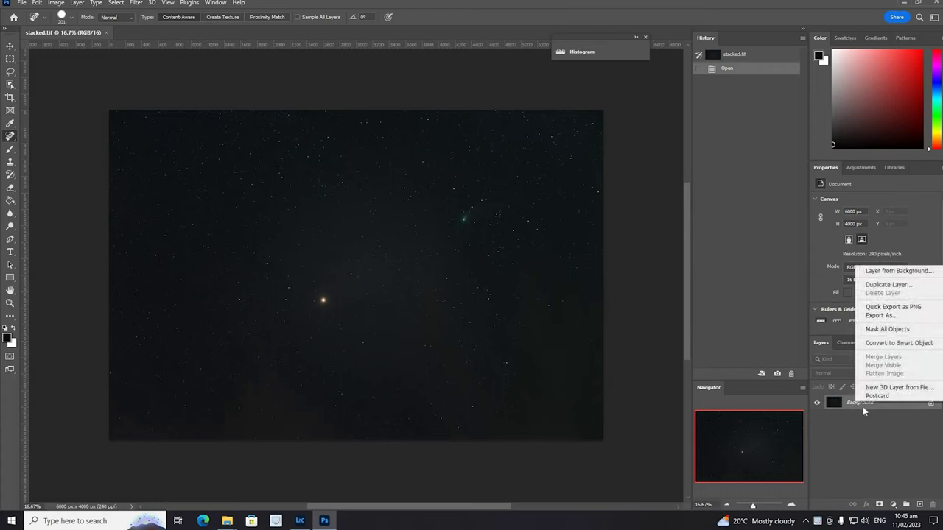
click(887, 285)
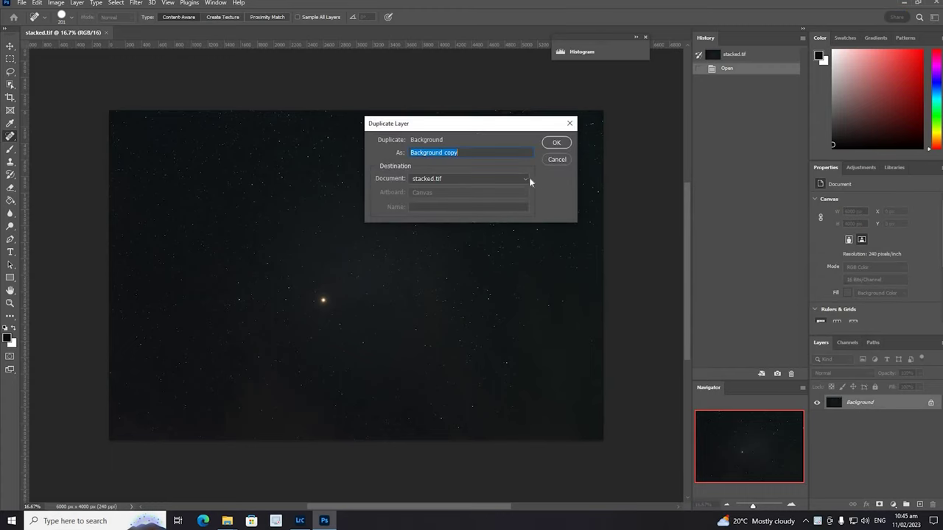
click(556, 142)
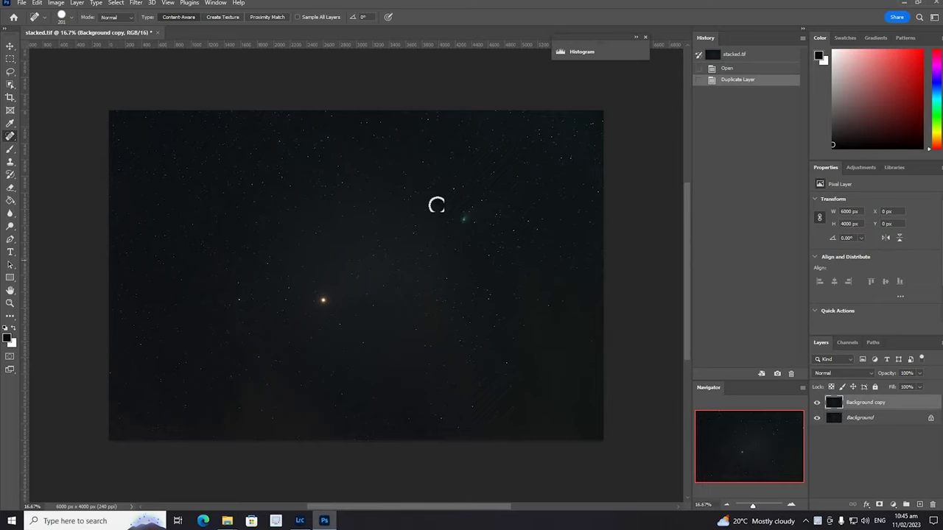
click(56, 3)
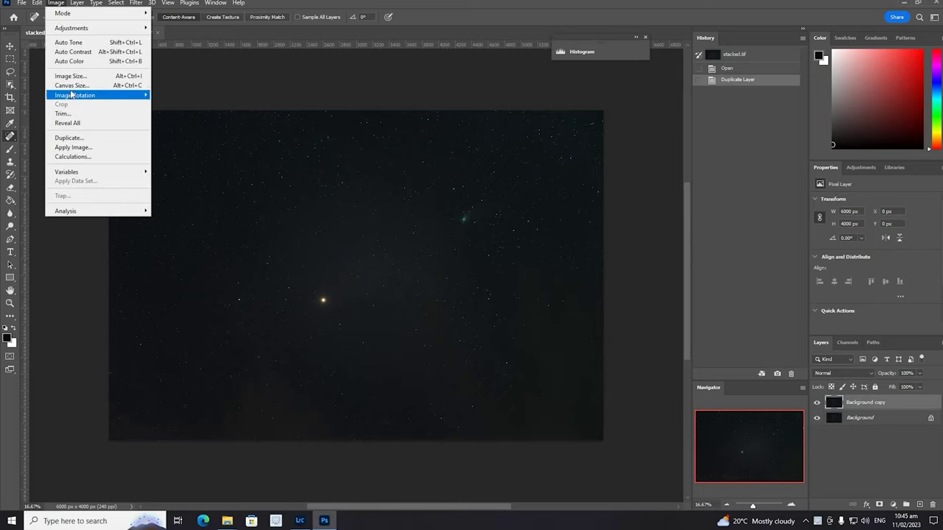
Step: Apply a first Levels pass lifting the midtone gamma to about 1.43
mouse_move(114, 29)
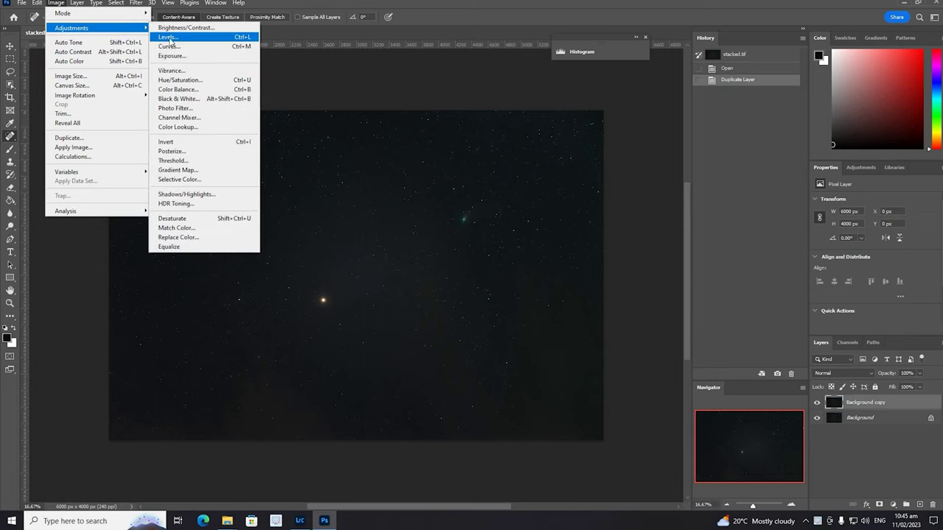
click(170, 38)
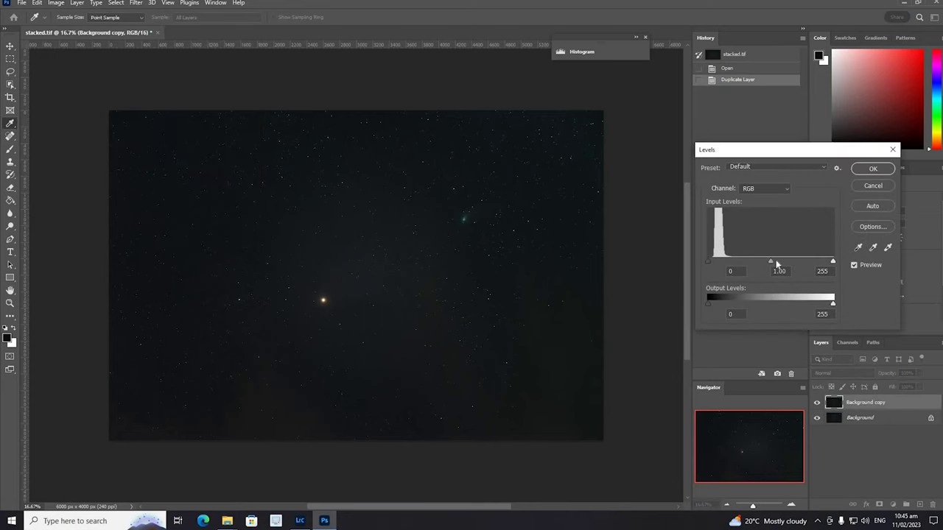
drag(776, 263, 713, 262)
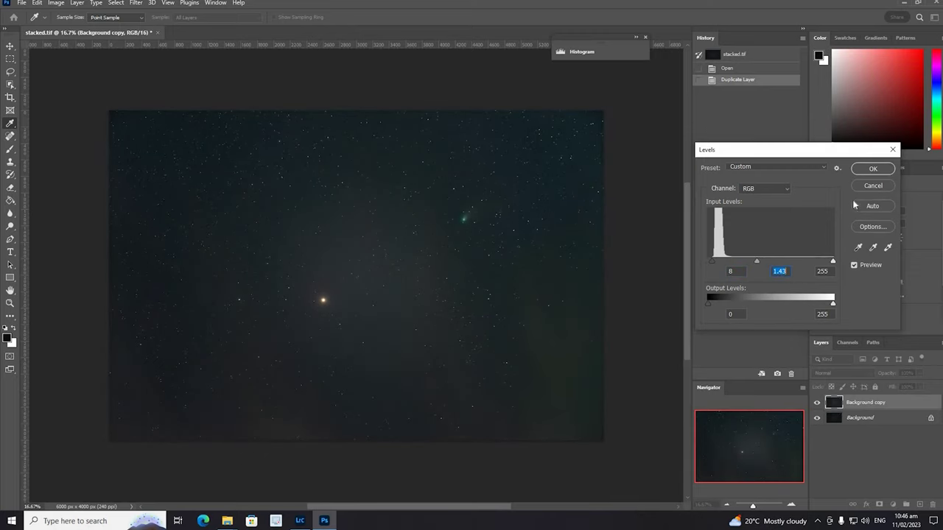
click(872, 169)
key(j)
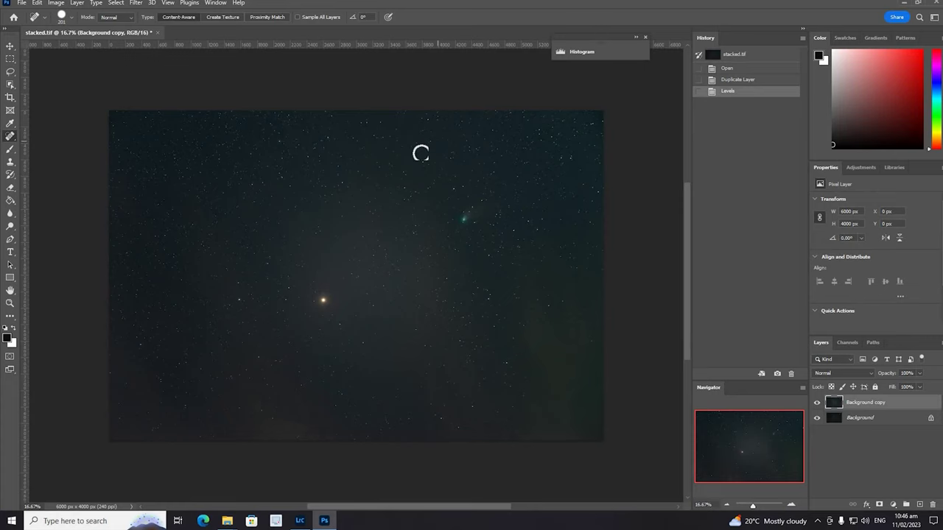
Step: Apply a second Levels pass raising the black point slightly and midtone gamma to about 1.22
click(57, 4)
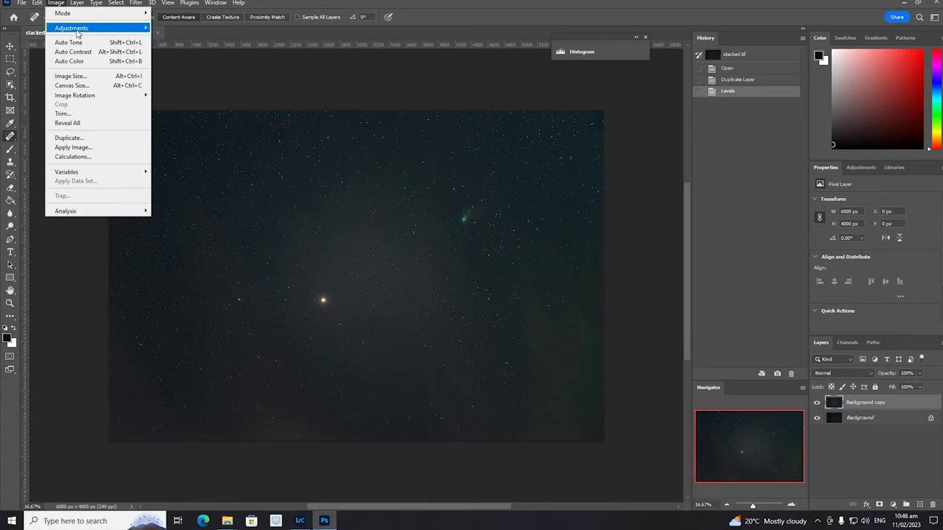
mouse_move(77, 30)
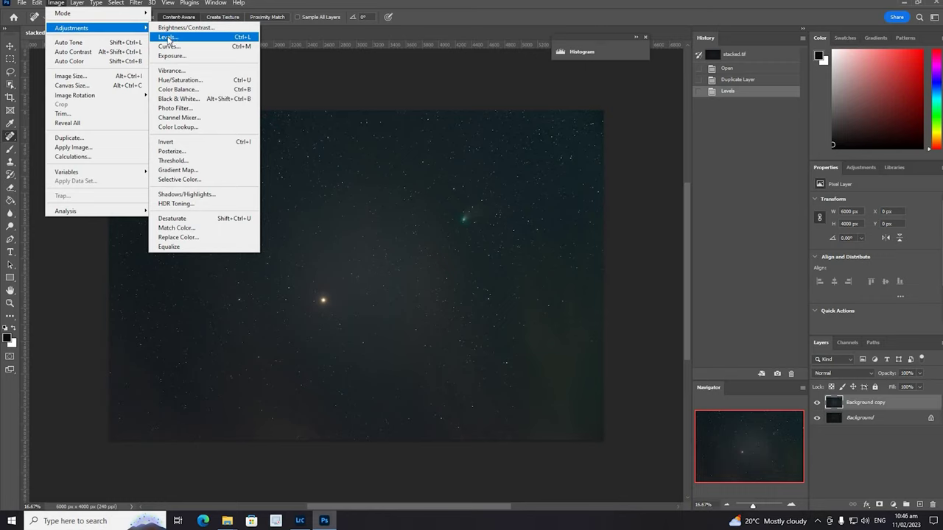
click(169, 39)
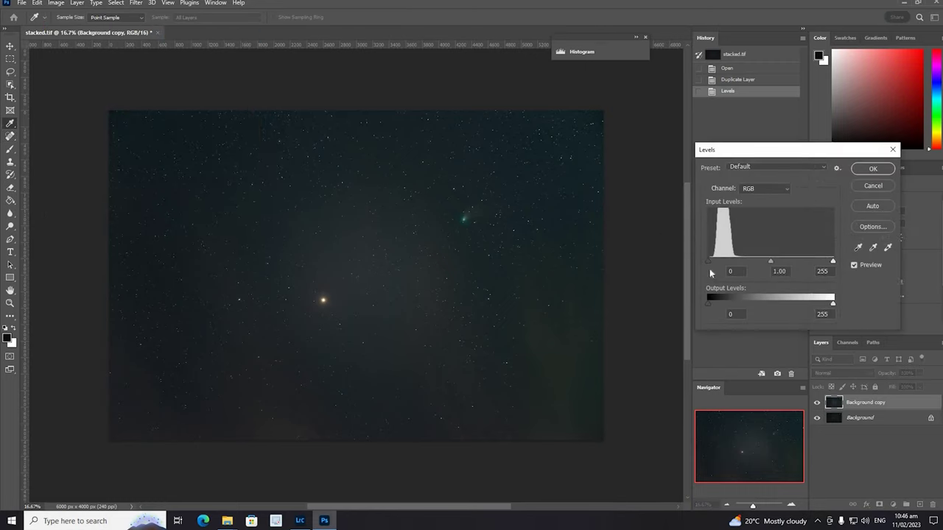
drag(709, 266, 711, 266)
drag(773, 262, 765, 263)
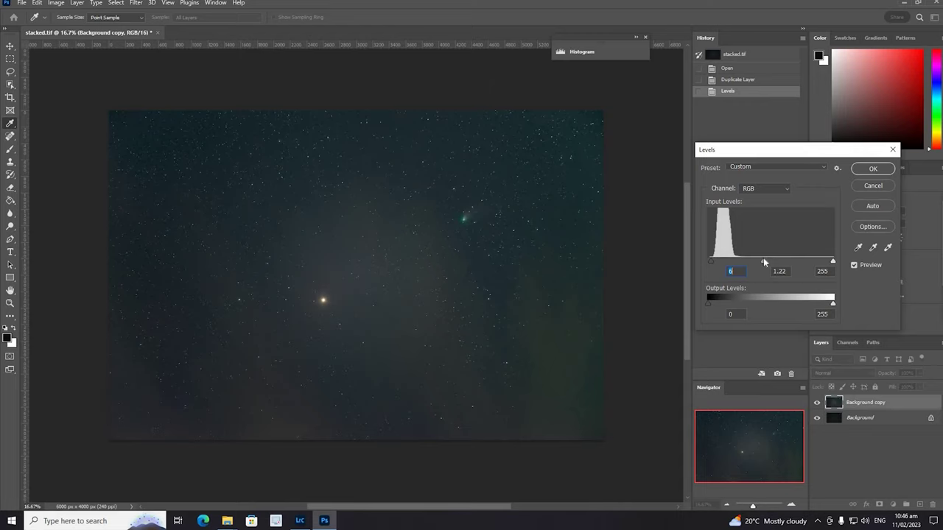
key(Tab)
click(876, 171)
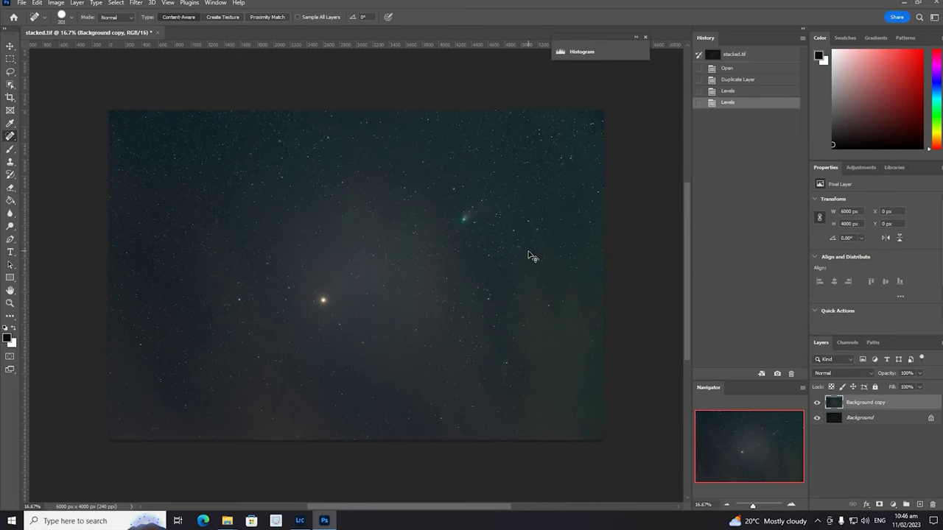
key(ctrl+plus)
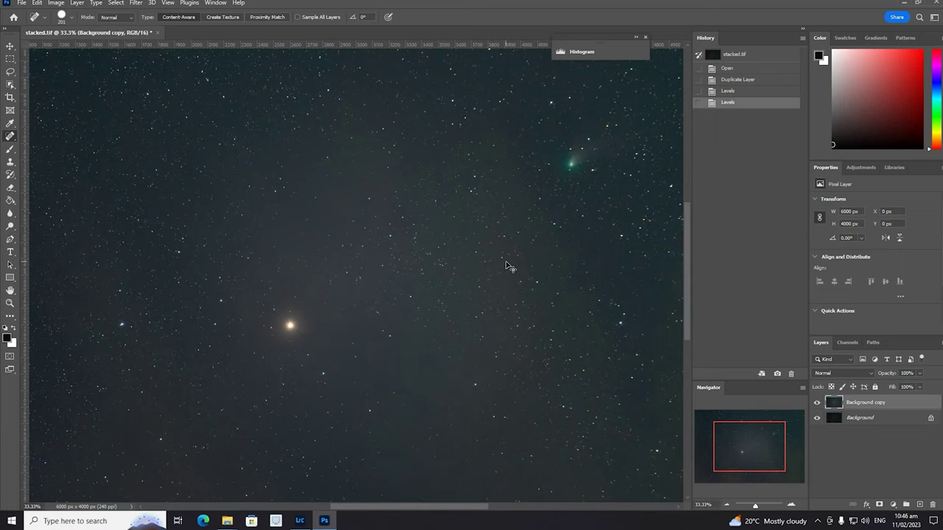
key(ctrl+minus)
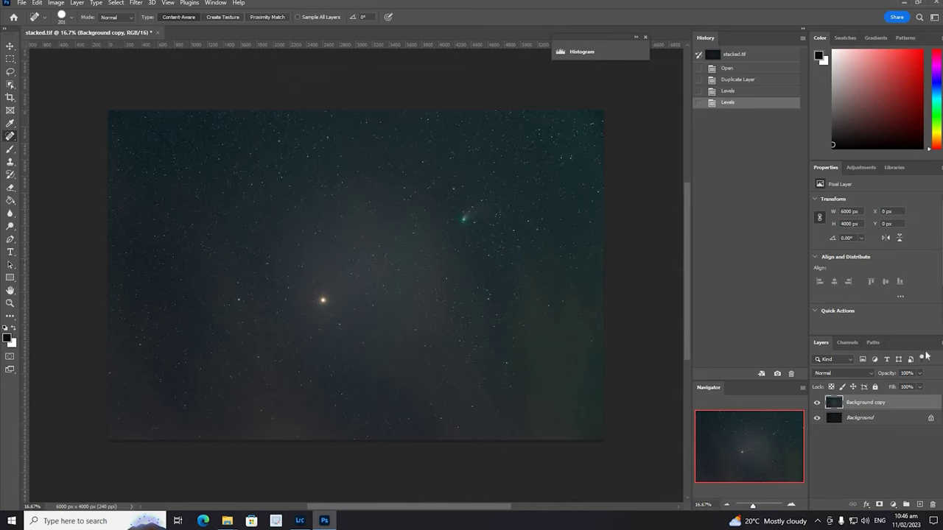
Step: Duplicate the Background copy layer as a new layer named 'bg clean up'
right_click(876, 407)
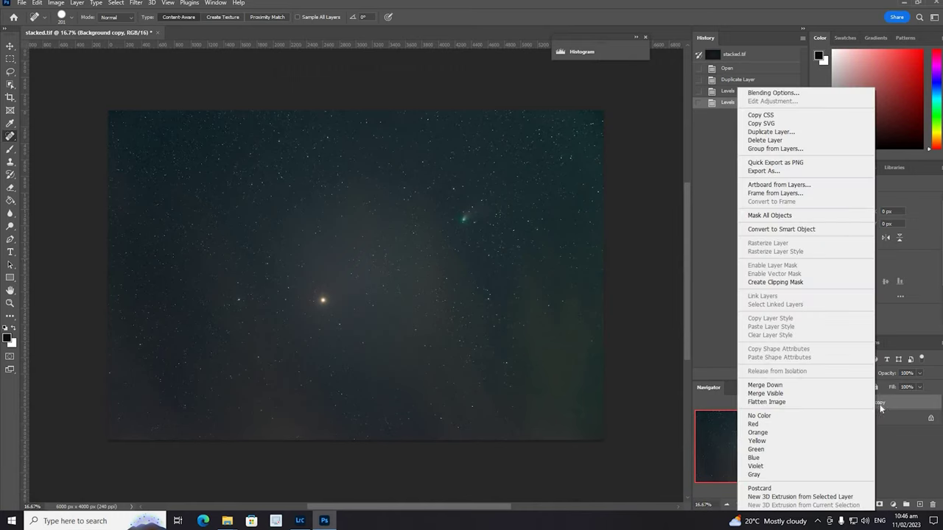
click(772, 132)
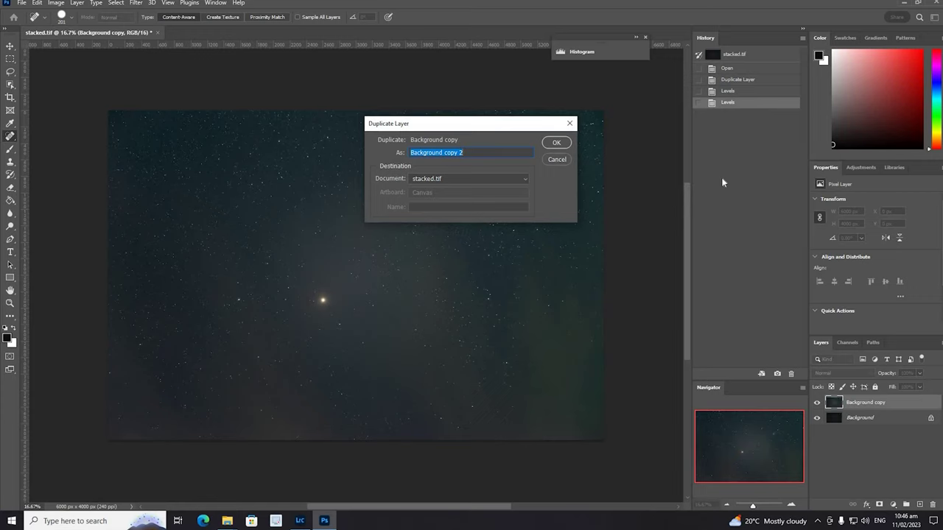
text(bg clean up)
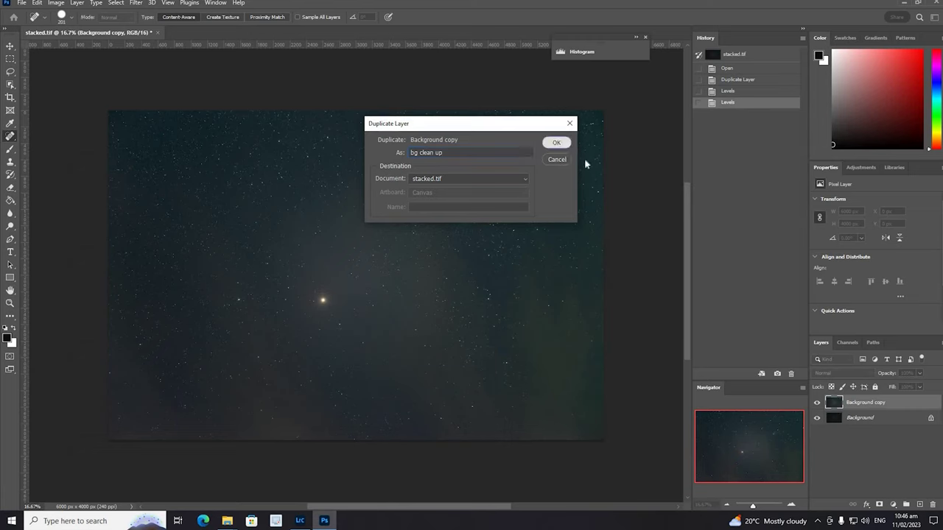
click(557, 143)
Step: Copy the entire canvas and paste it into a new clipboard-sized document
key(ctrl+a)
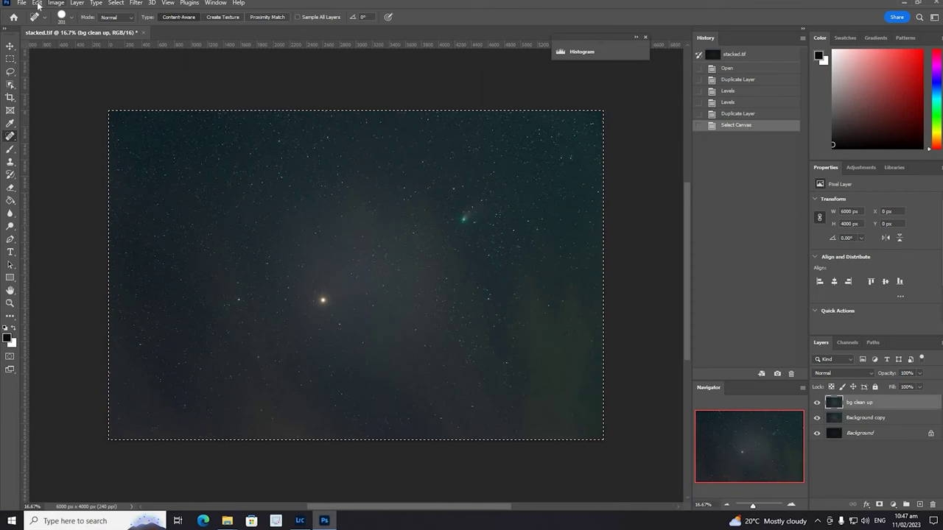
click(37, 4)
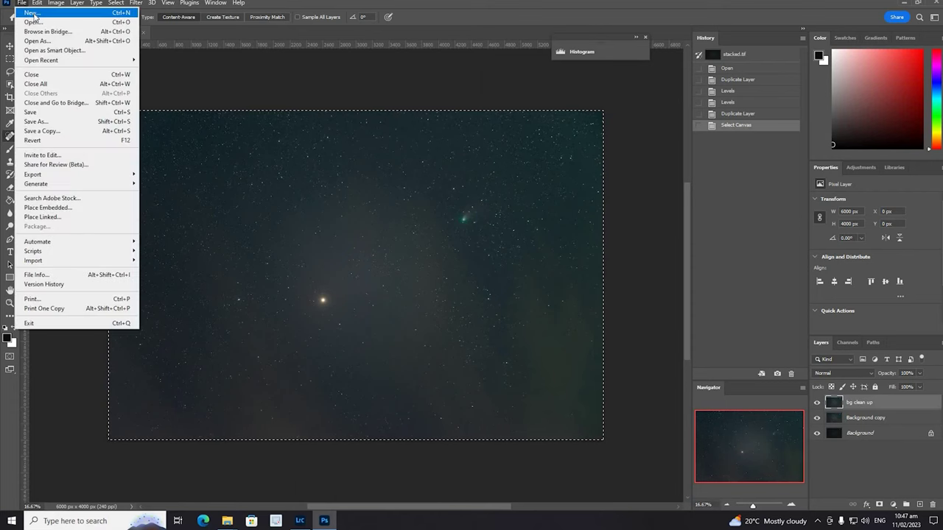
click(37, 10)
key(ctrl+n)
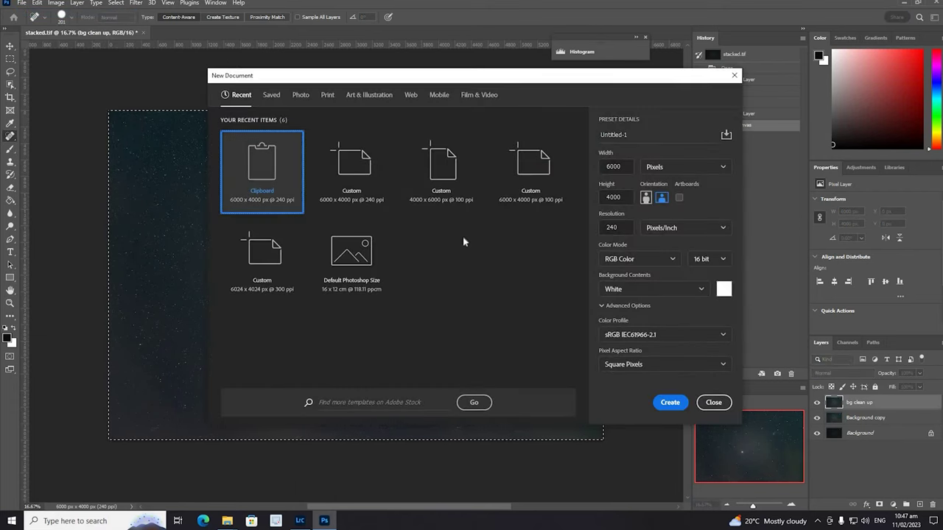
click(654, 402)
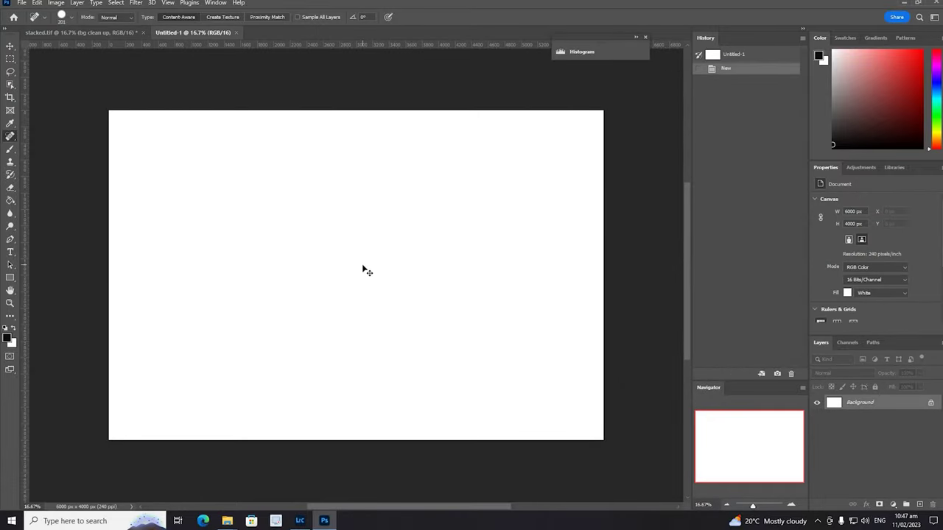
key(ctrl+v)
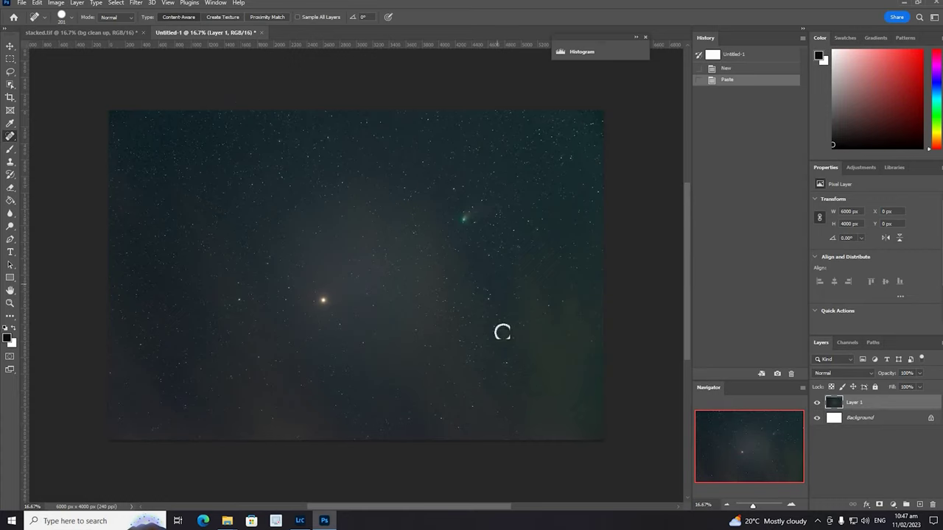
click(135, 3)
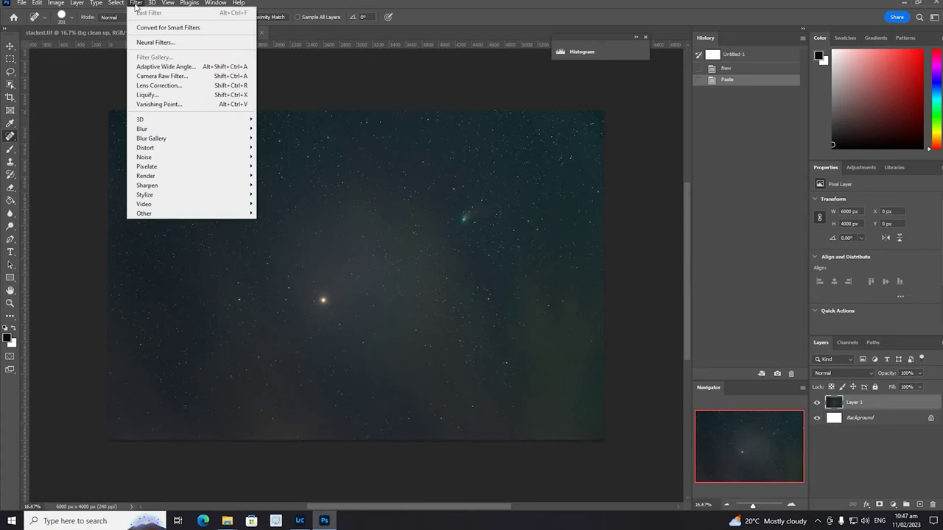
Step: Apply Dust & Scratches to the pasted layer with a radius of 38
mouse_move(151, 157)
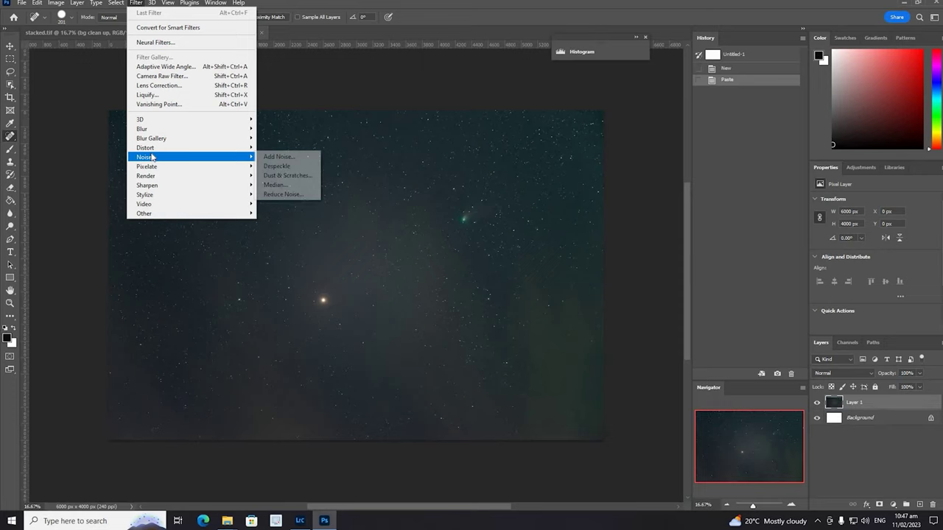
click(288, 176)
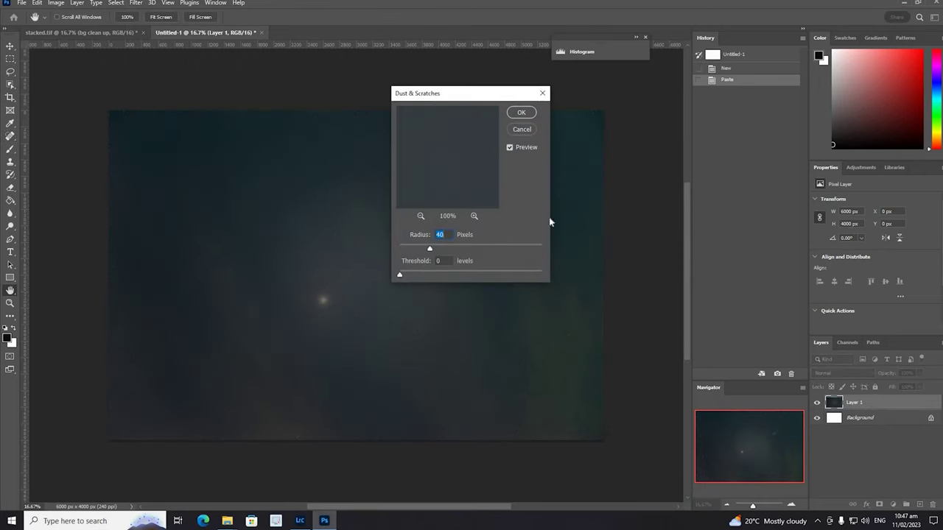
drag(517, 103, 493, 167)
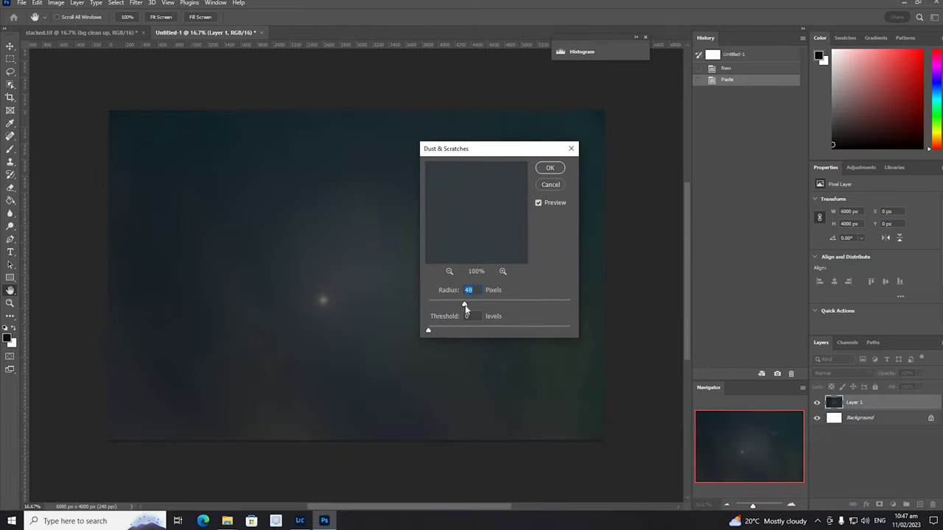
drag(465, 305, 453, 307)
drag(454, 305, 459, 305)
click(550, 169)
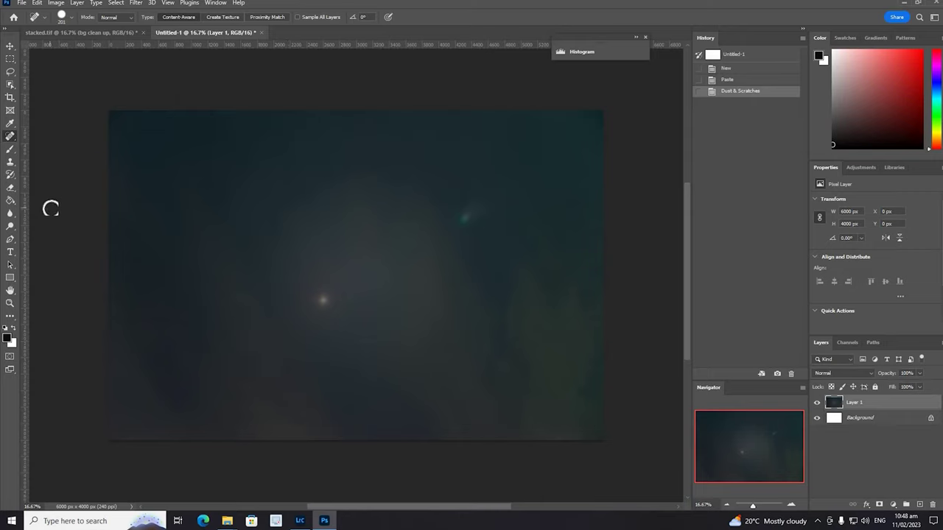
Step: Spot-heal the Mars glow, the comet and the leftover blotches on the blurred layer
click(12, 150)
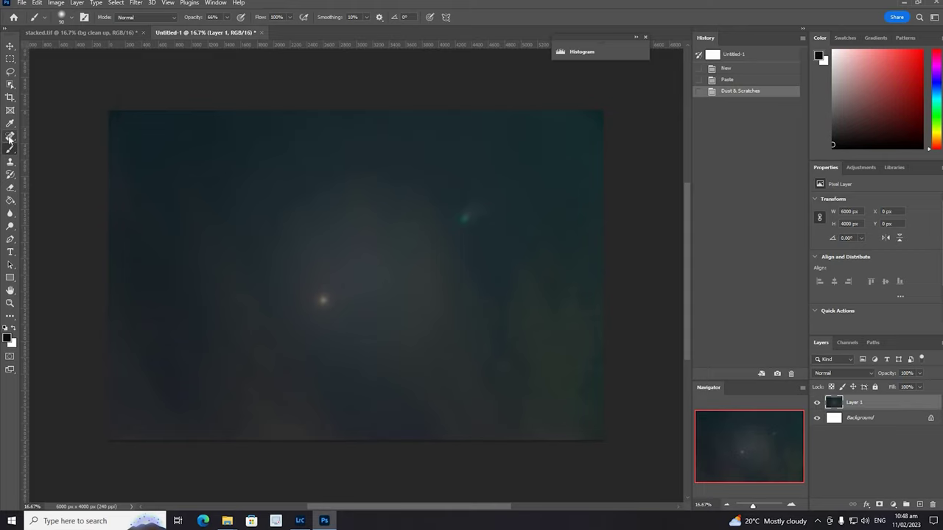
click(10, 137)
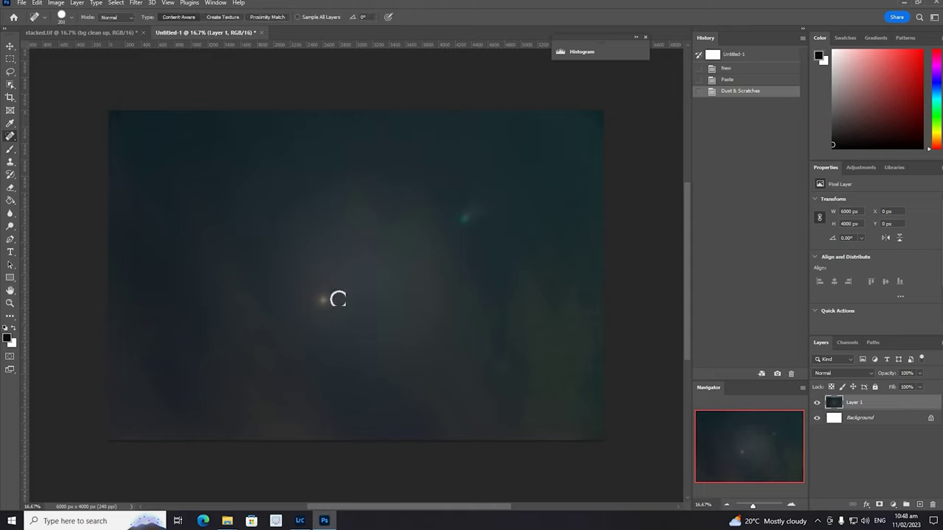
drag(321, 298, 319, 297)
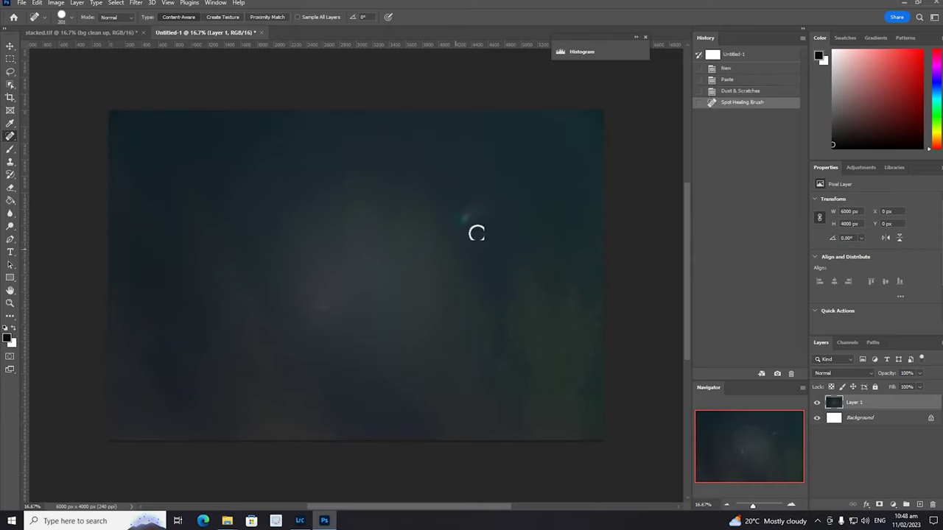
click(466, 217)
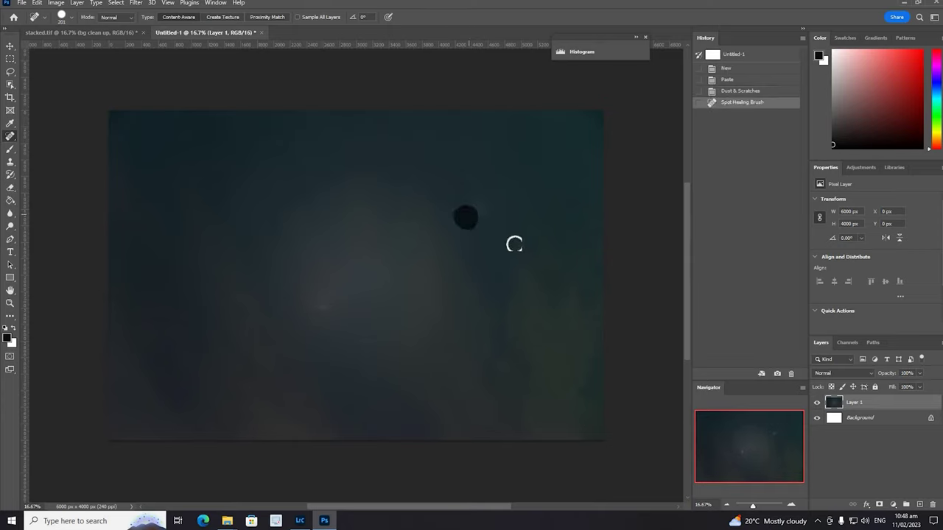
click(470, 215)
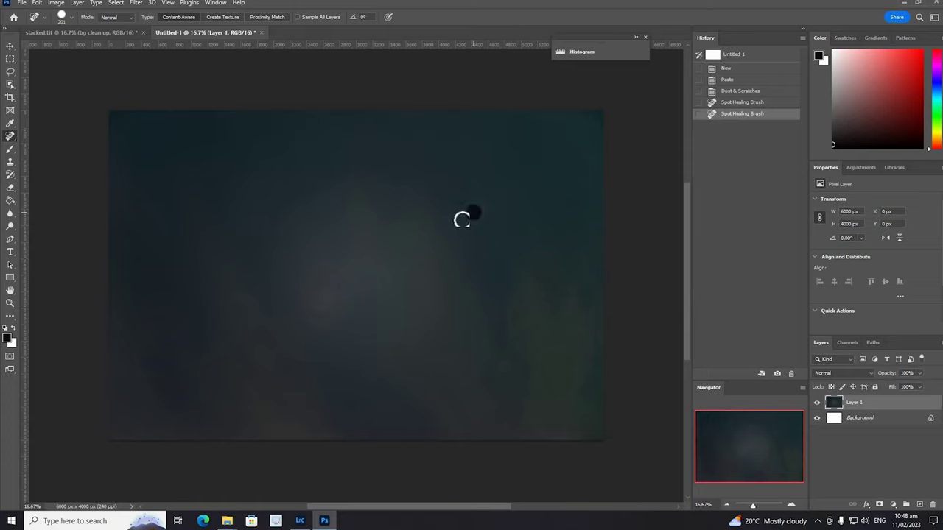
click(466, 219)
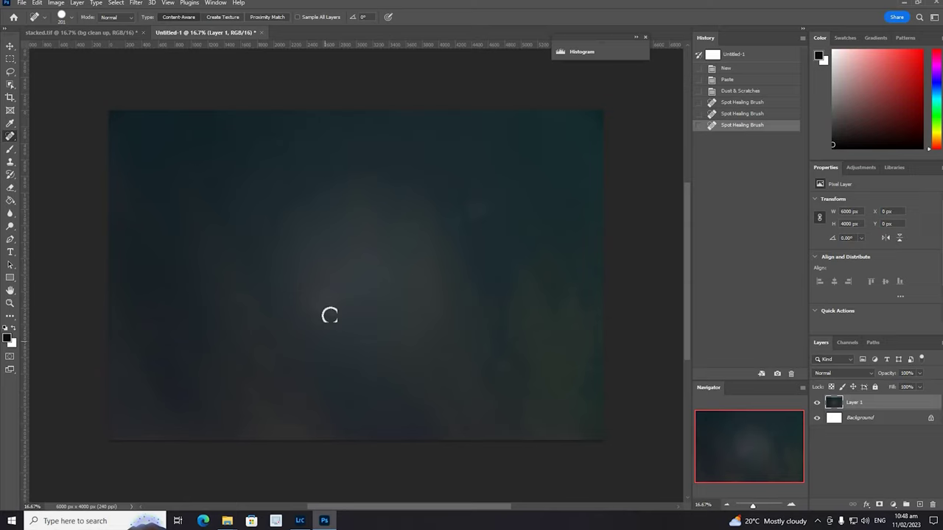
click(322, 298)
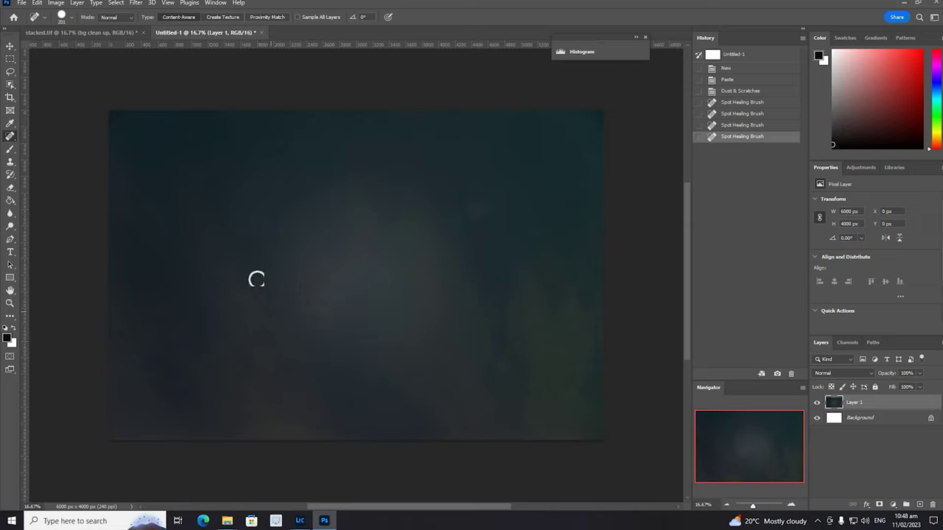
click(242, 296)
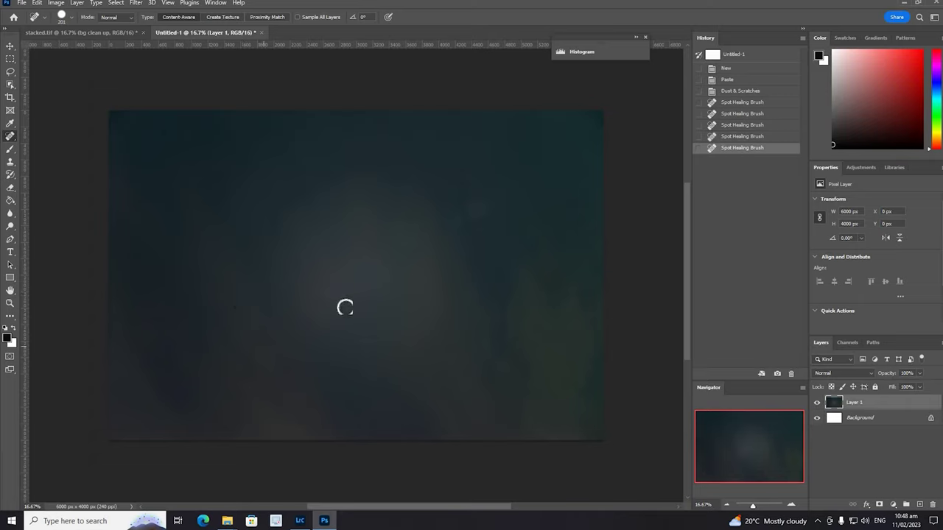
click(320, 298)
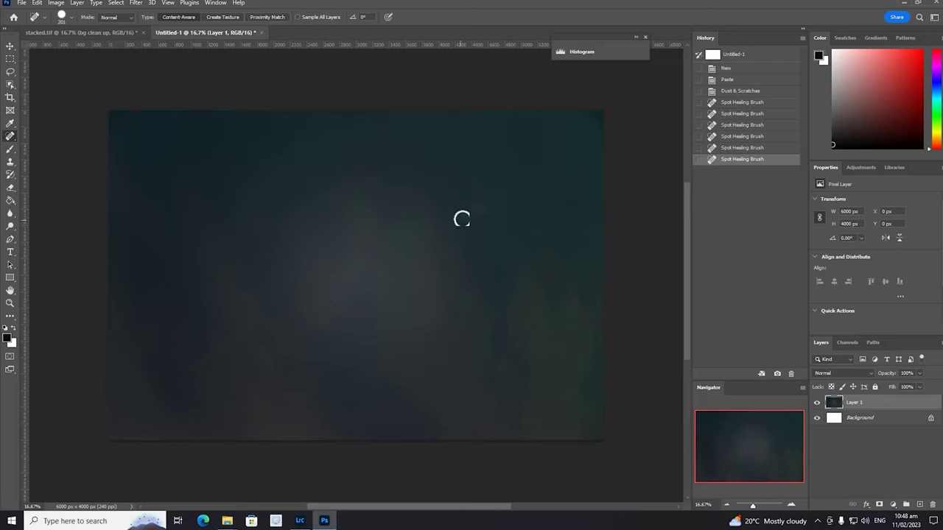
click(463, 214)
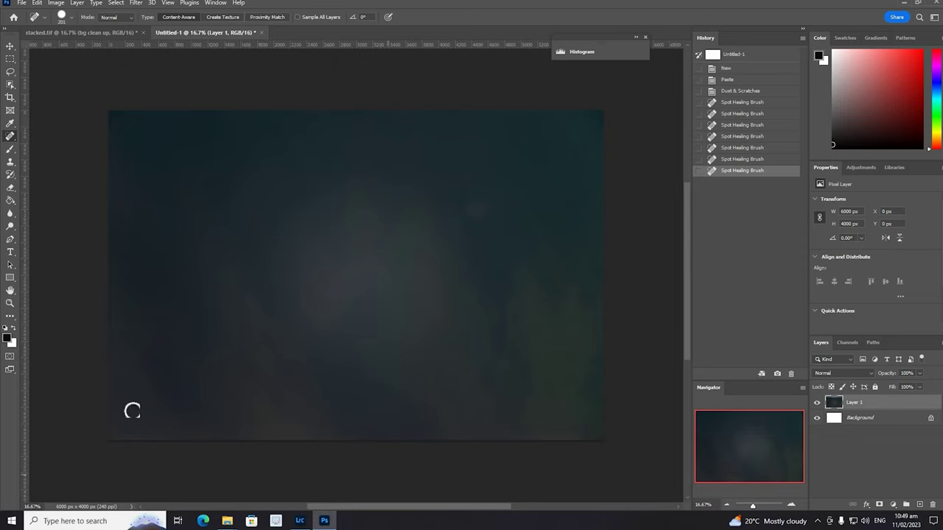
Step: Return to stacked.tif and deselect the whole-canvas selection
click(69, 32)
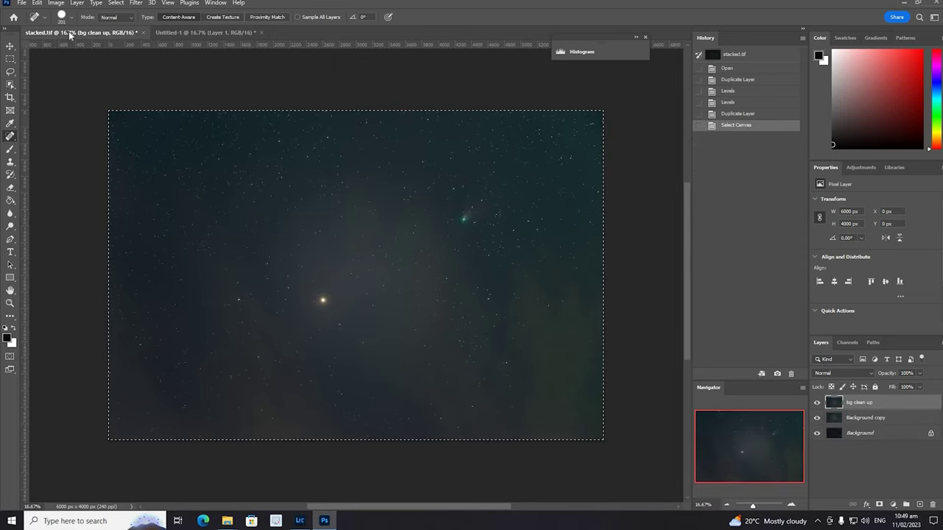
click(116, 3)
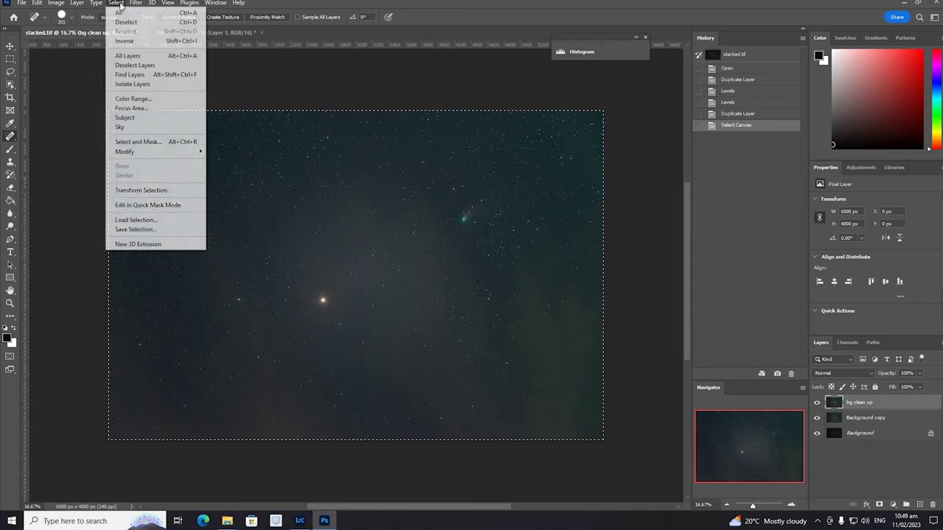
click(123, 23)
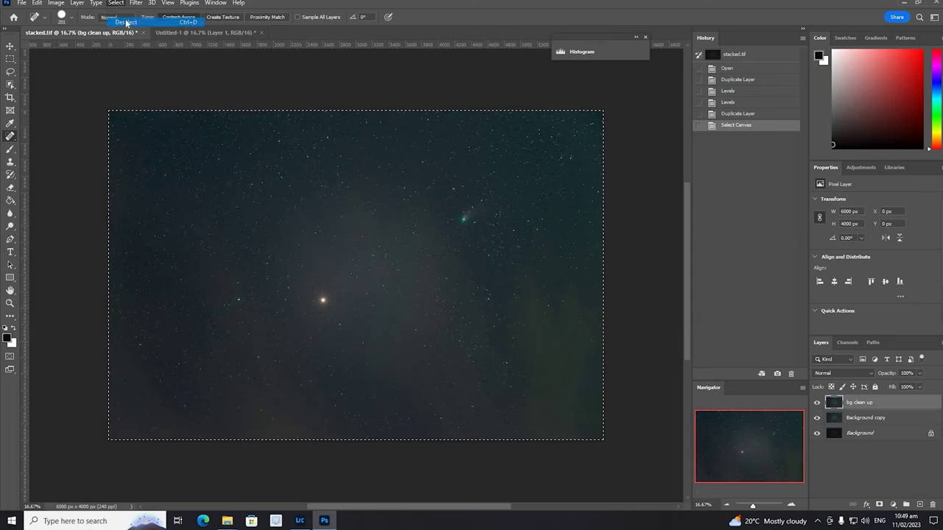
Step: Set Apply Image to use Untitled-1 as source, Subtract blending, offset 30
click(59, 3)
click(79, 147)
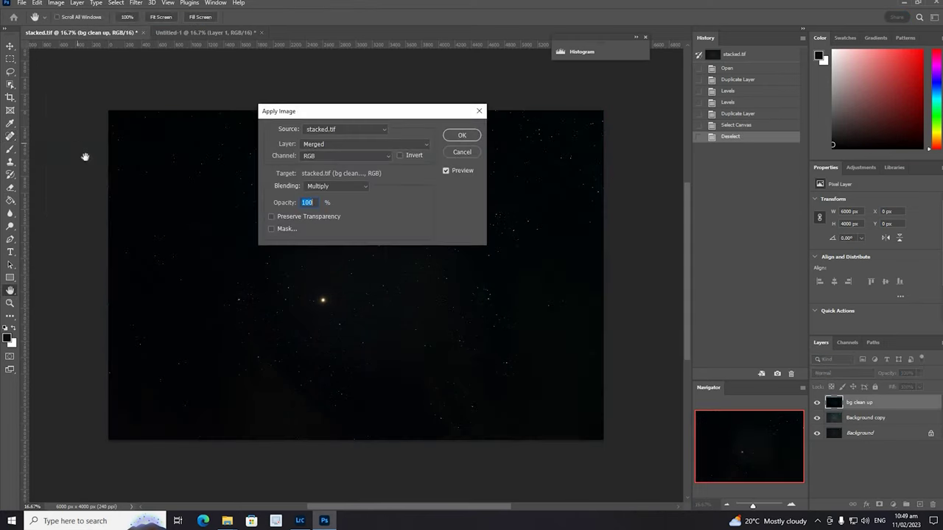
click(384, 132)
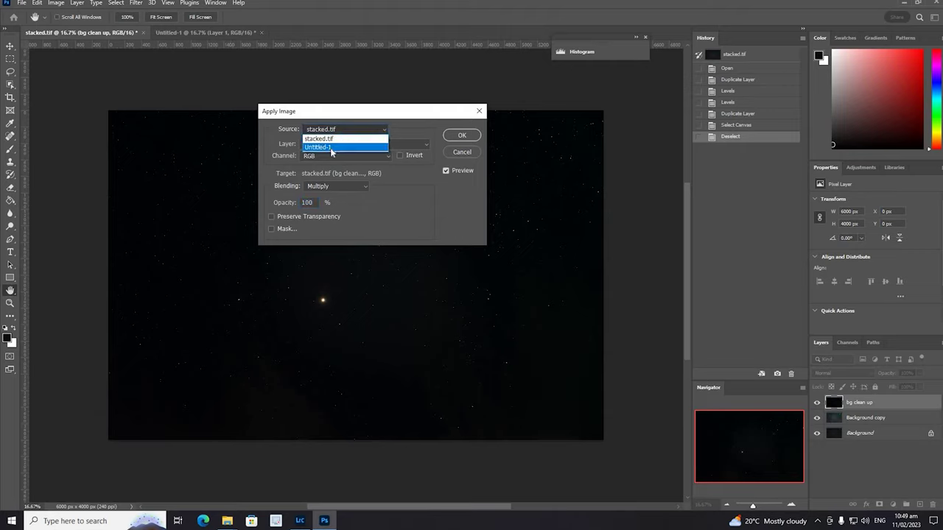
click(331, 151)
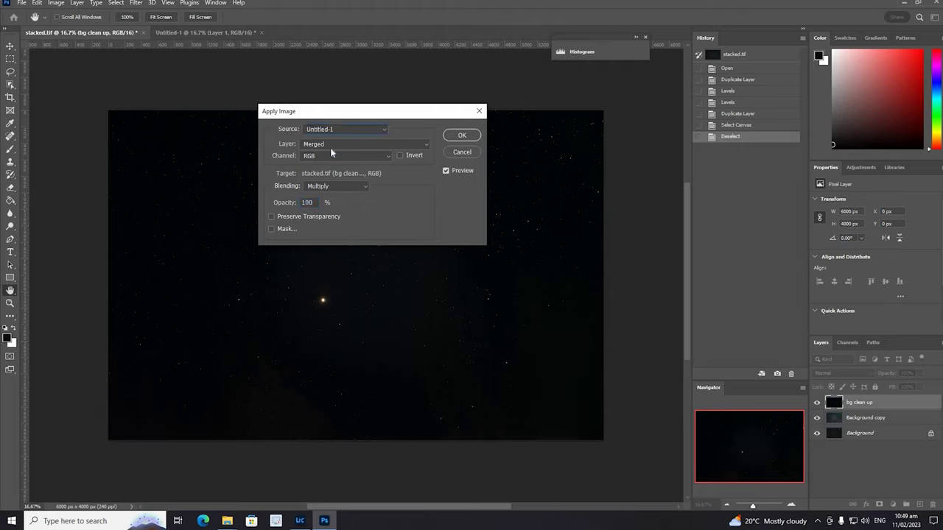
click(366, 189)
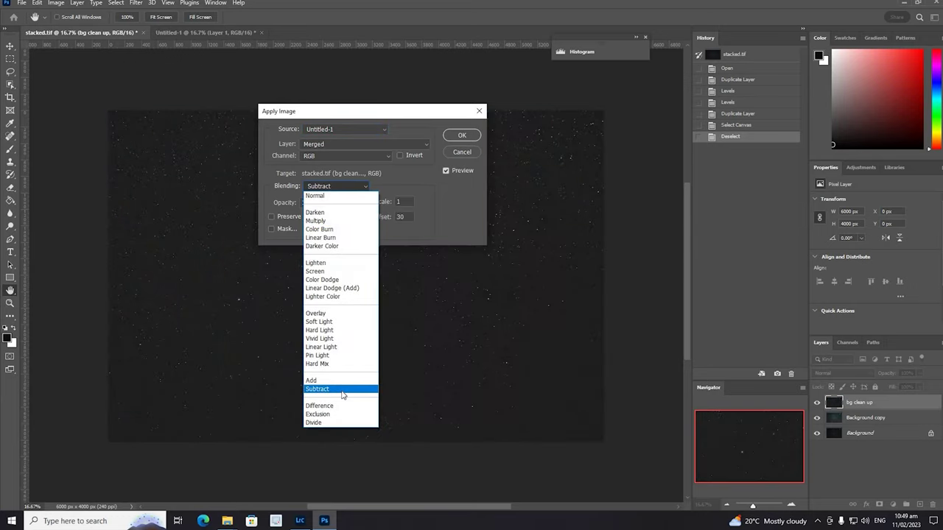
click(342, 396)
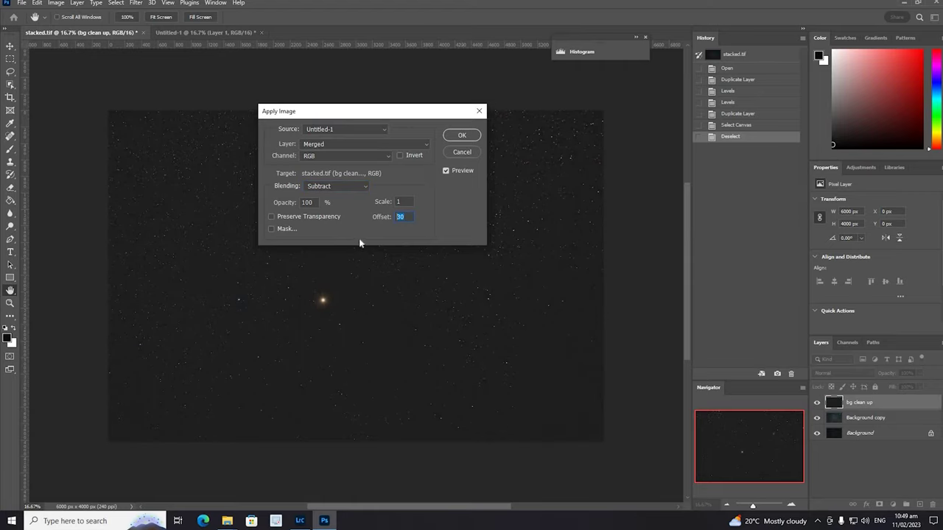
text(40)
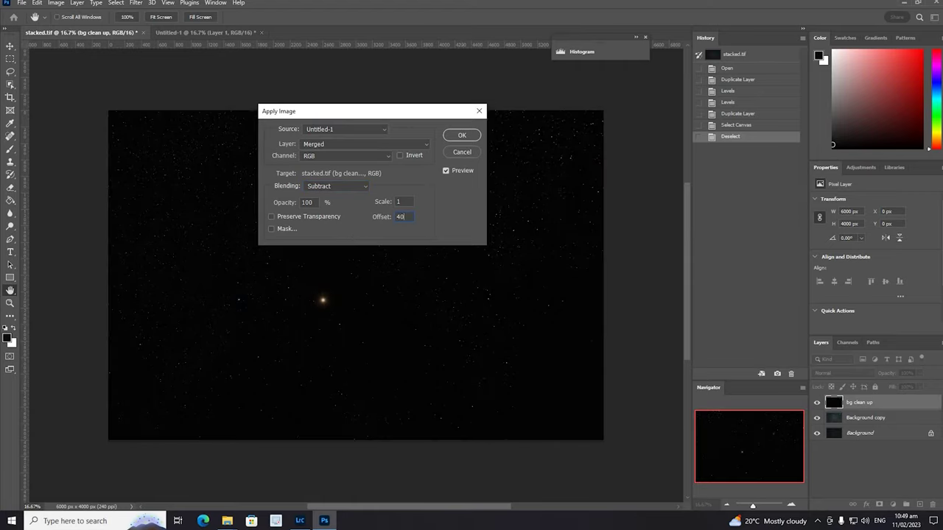
drag(384, 220, 370, 213)
key(BackSpace)
text(30)
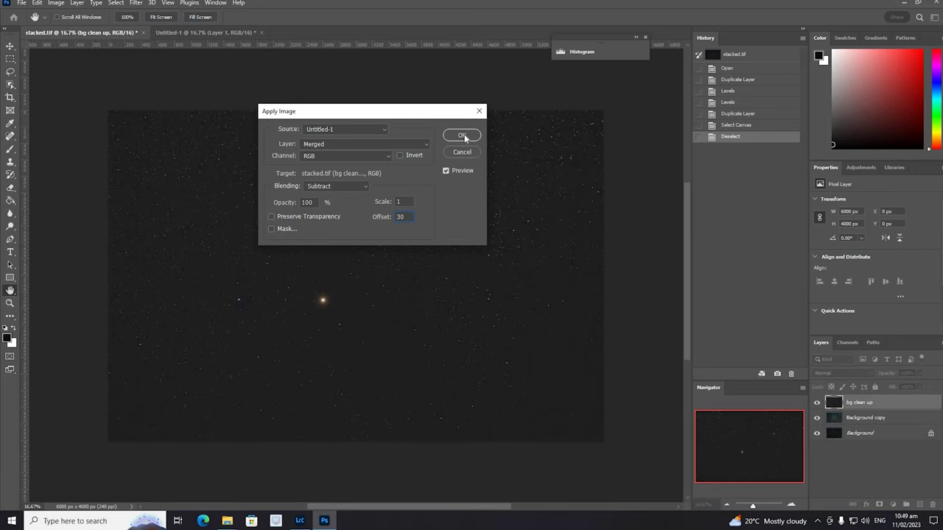
Step: Confirm the Apply Image subtraction to even out the sky background
click(464, 137)
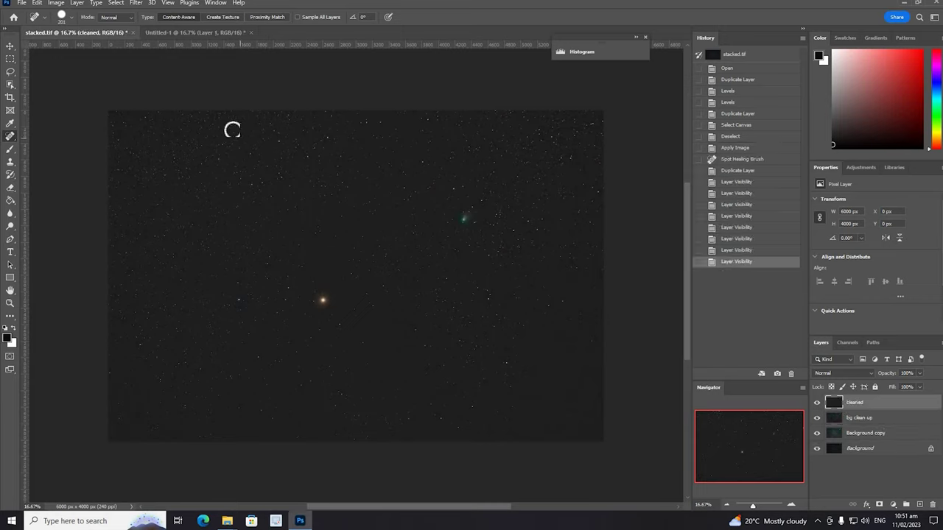
Step: Save the image as 'PS working' in Photoshop PSD format, accepting Maximize Compatibility
click(23, 5)
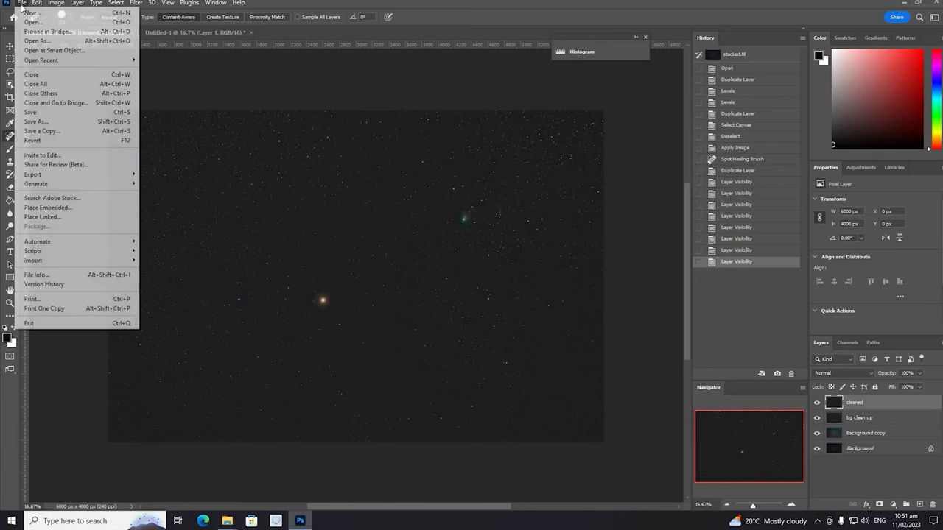
click(37, 122)
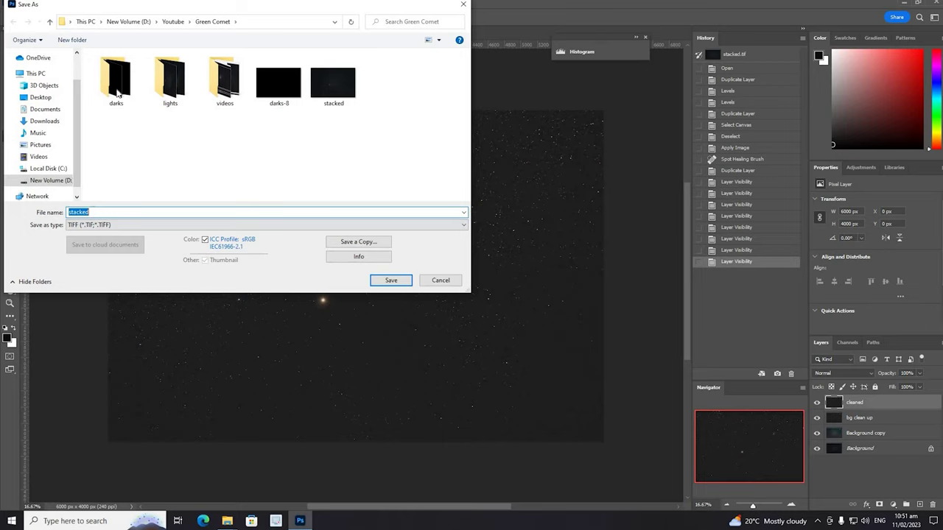
click(110, 225)
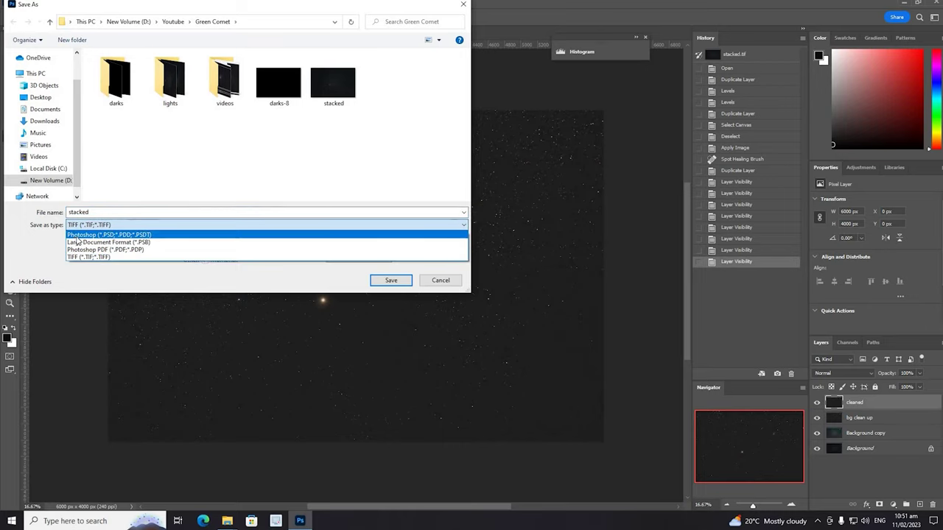
click(77, 236)
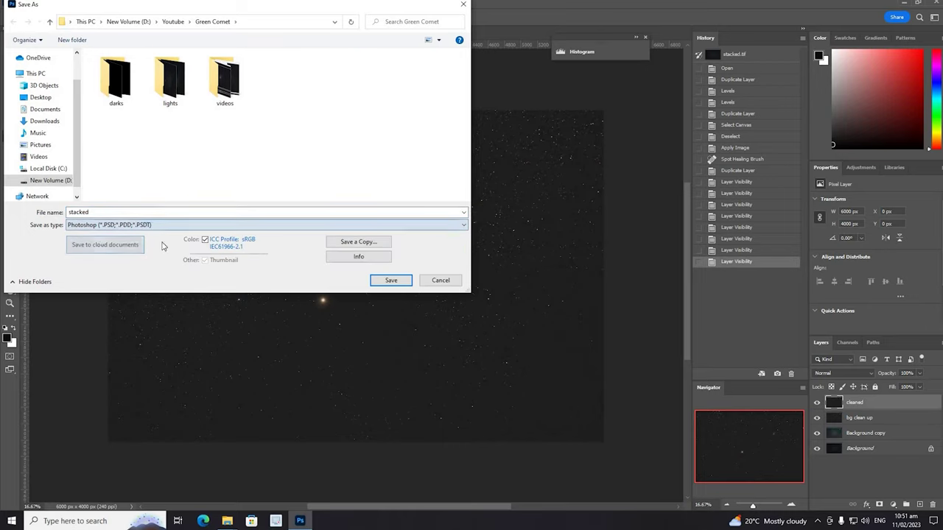
double_click(102, 211)
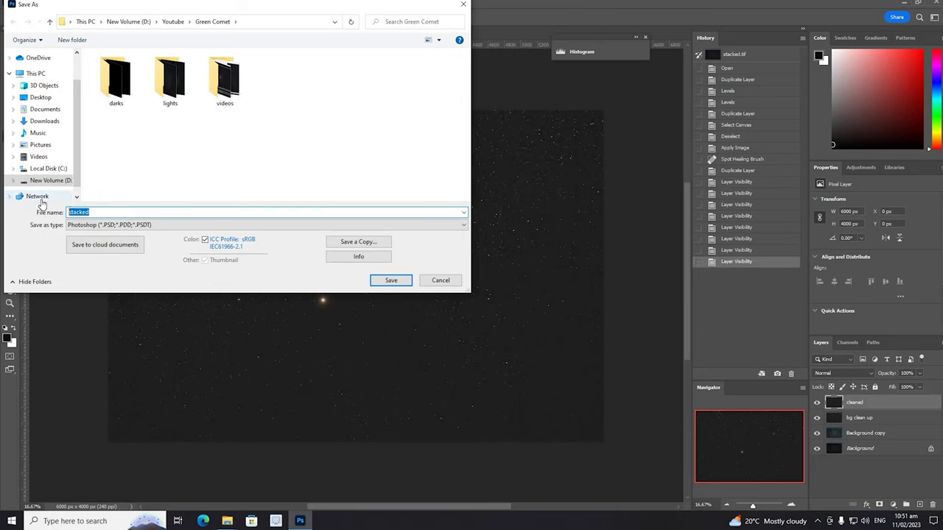
text(PS working)
click(398, 280)
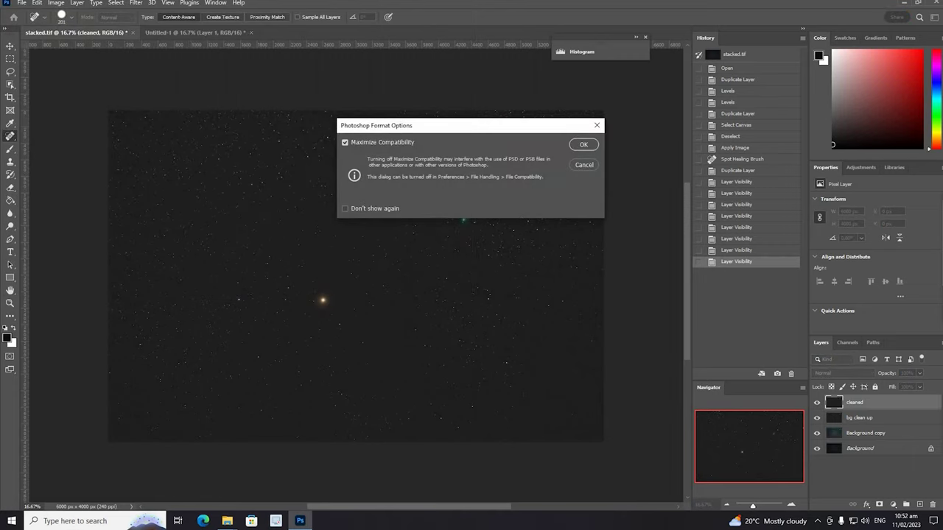
click(585, 145)
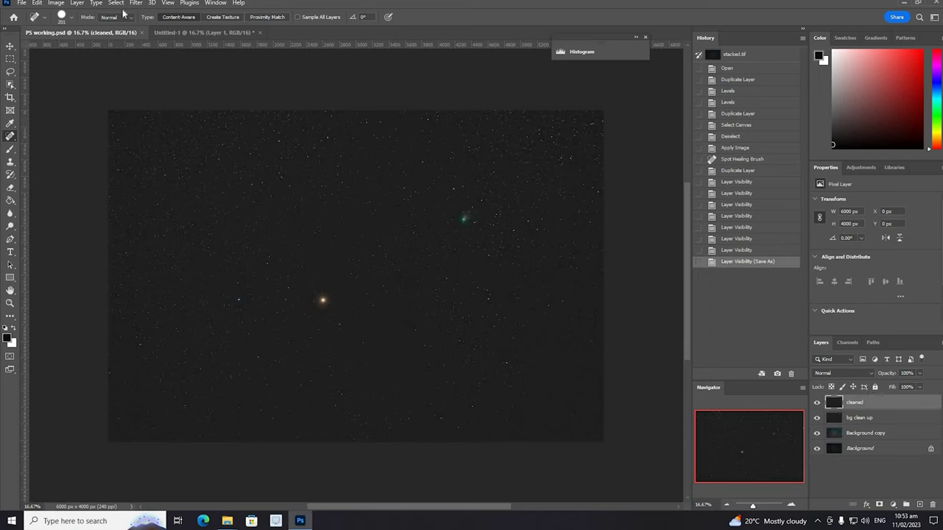
click(77, 3)
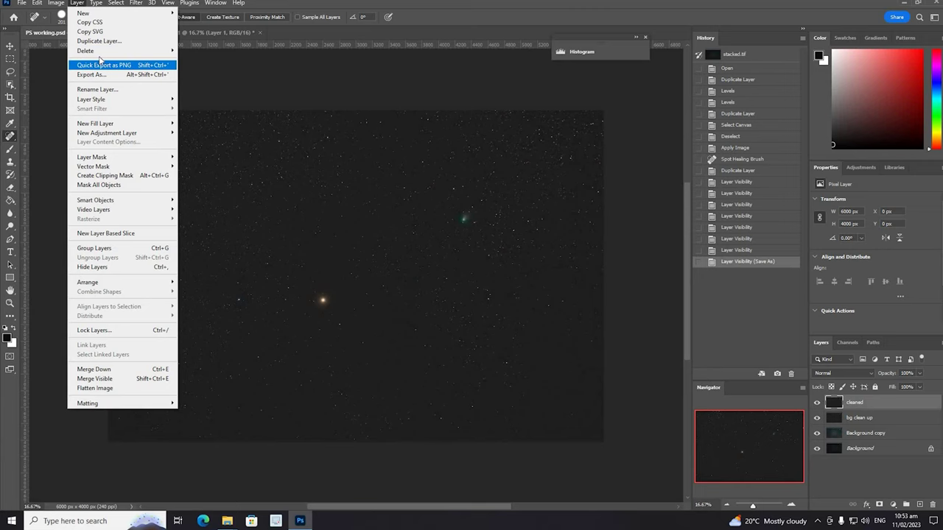
Step: Apply Levels to the cleaned layer with black input 16 and midtones 1.50
mouse_move(56, 3)
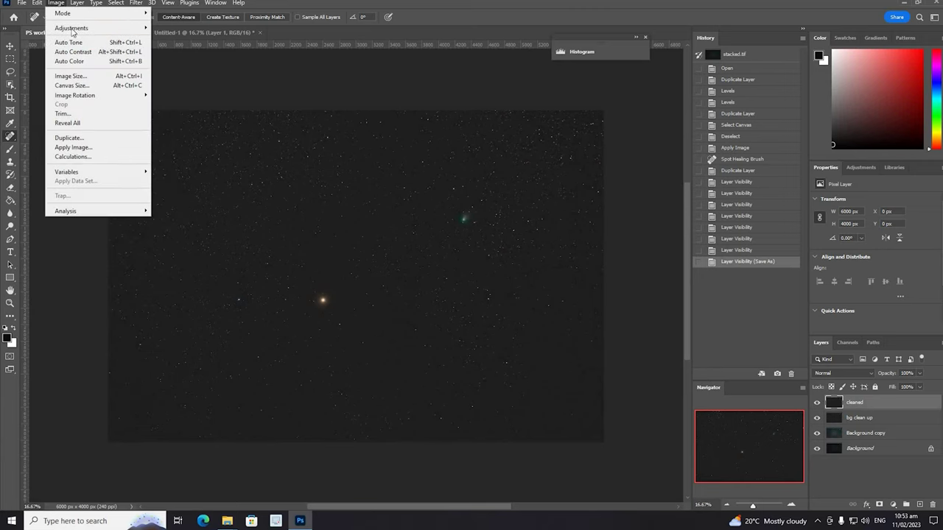
mouse_move(74, 30)
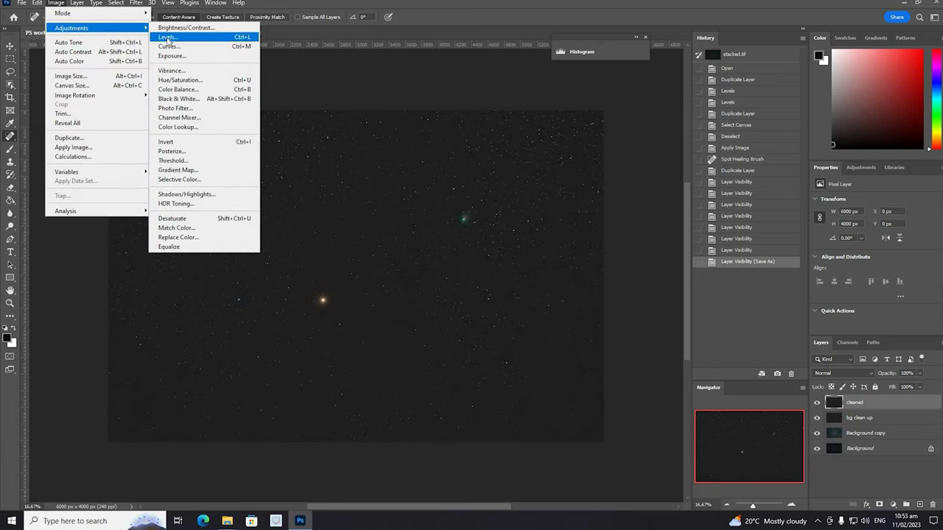
click(168, 38)
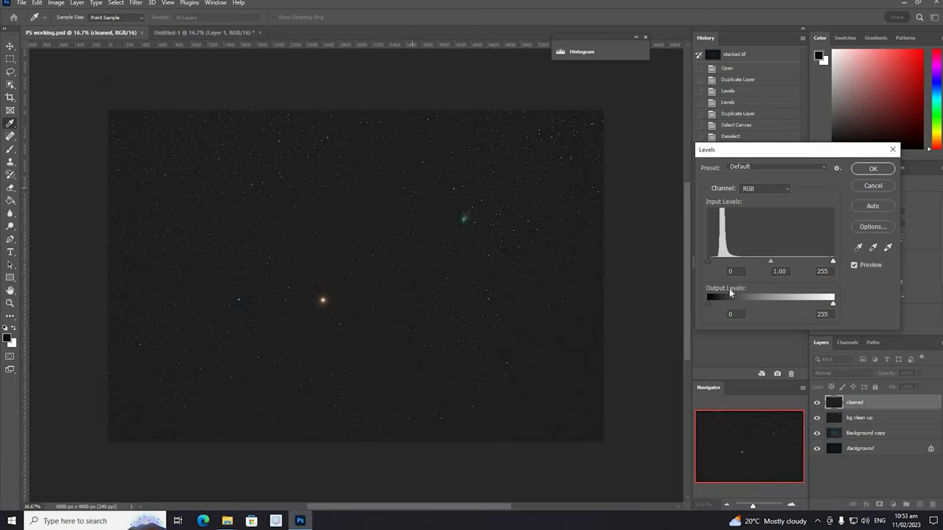
drag(709, 265, 715, 263)
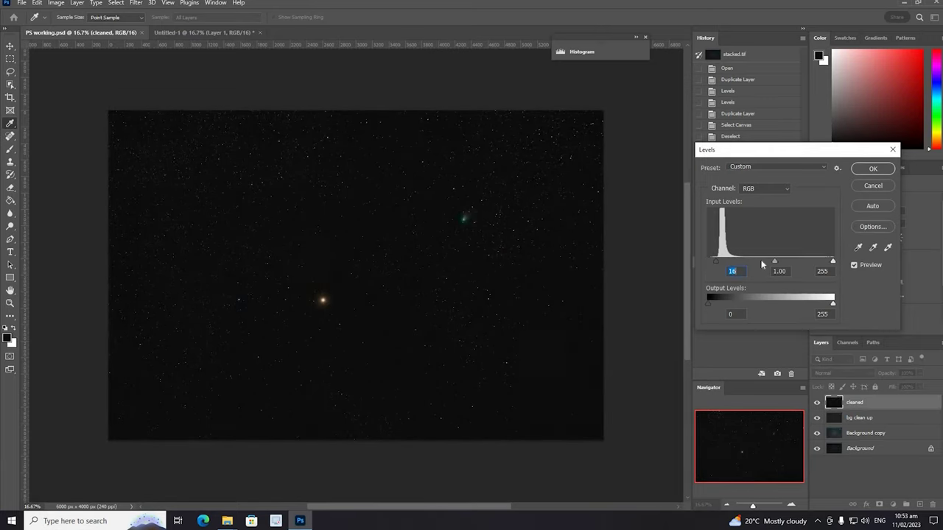
drag(774, 262, 758, 264)
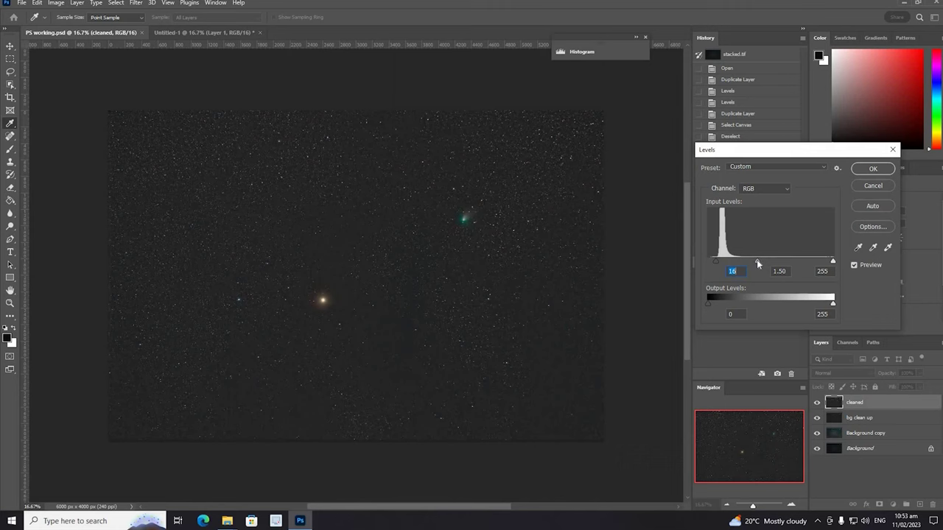
click(887, 170)
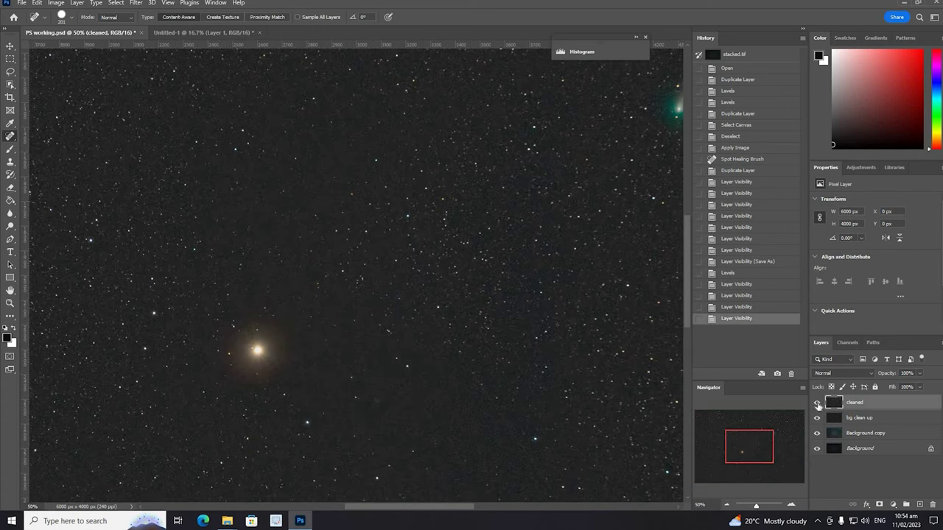
click(817, 402)
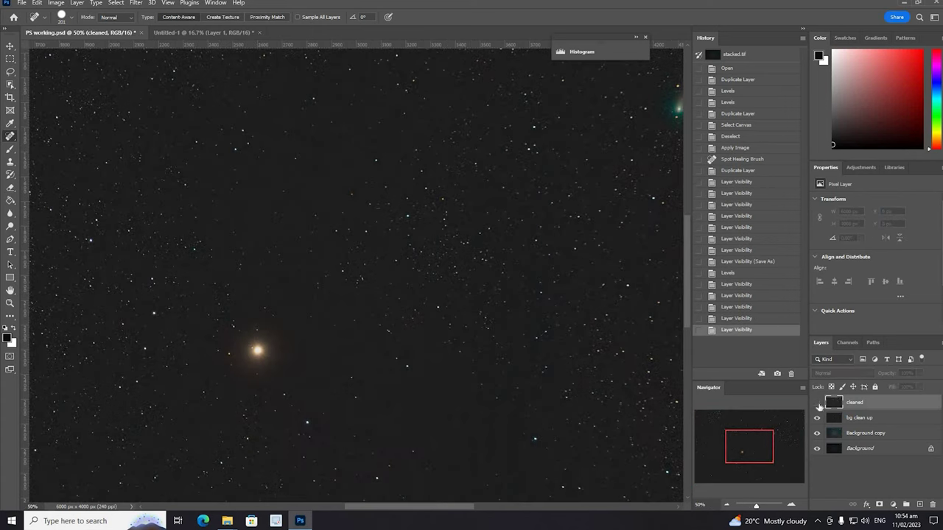
click(817, 402)
click(816, 403)
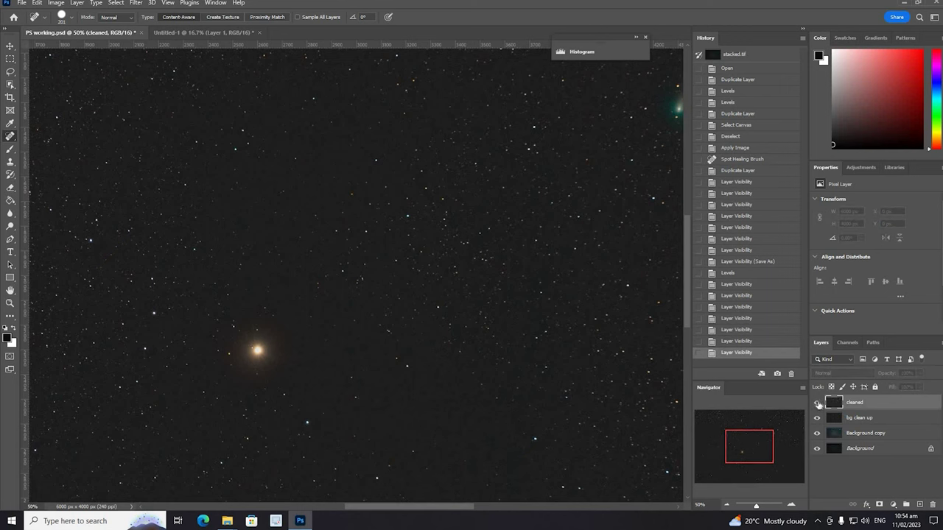
click(817, 402)
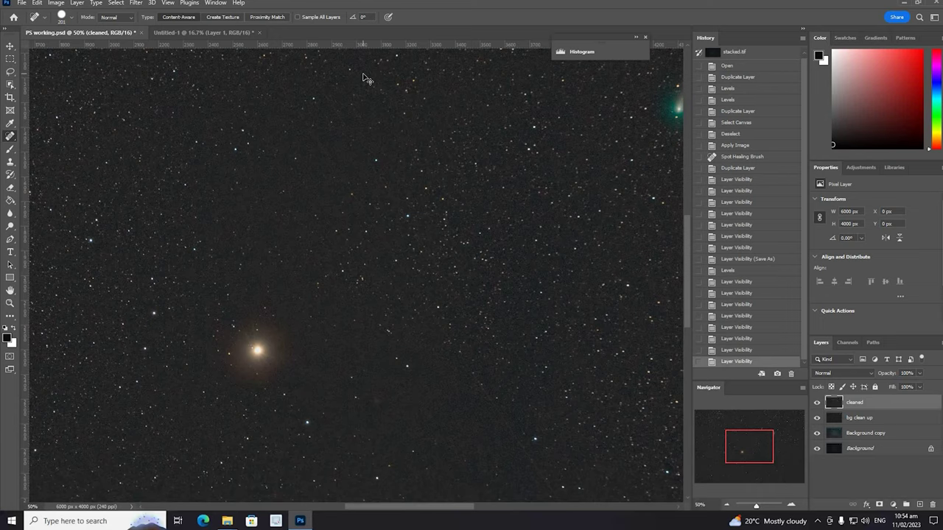
key(ctrl+minus)
key(ctrl+minus)
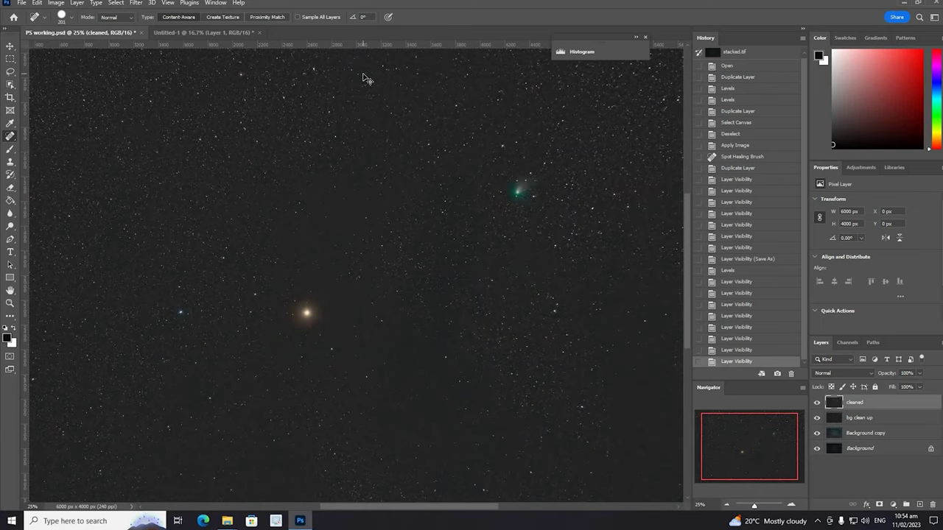
key(ctrl+minus)
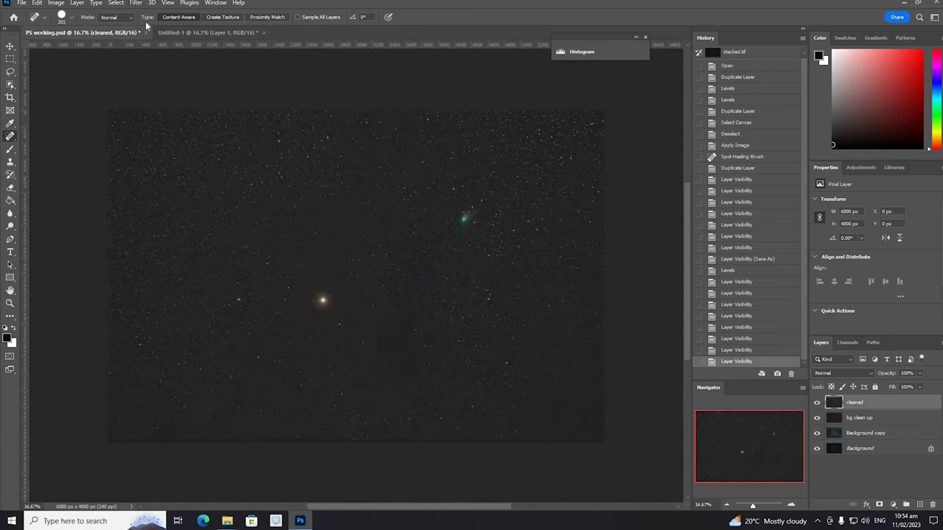
Step: Delete the cleaned layer from PS working.psd, confirming the prompt
right_click(858, 405)
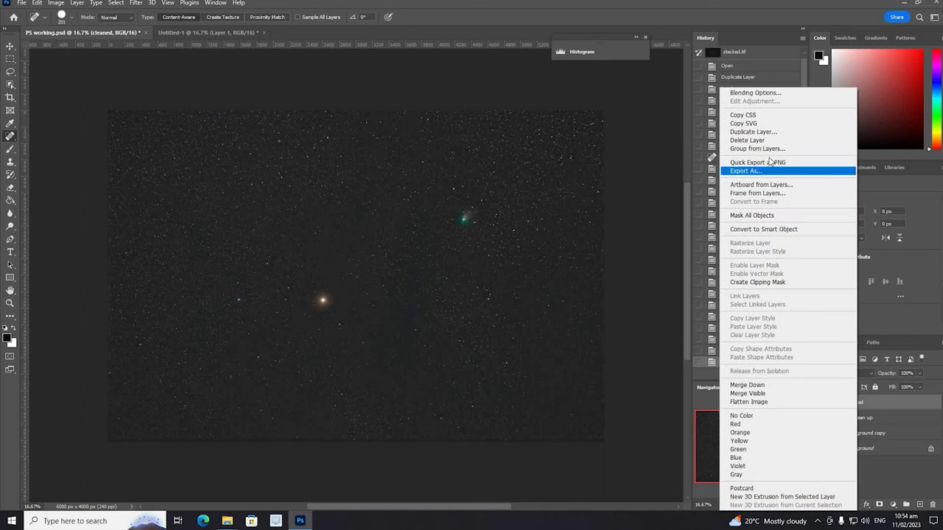
click(754, 139)
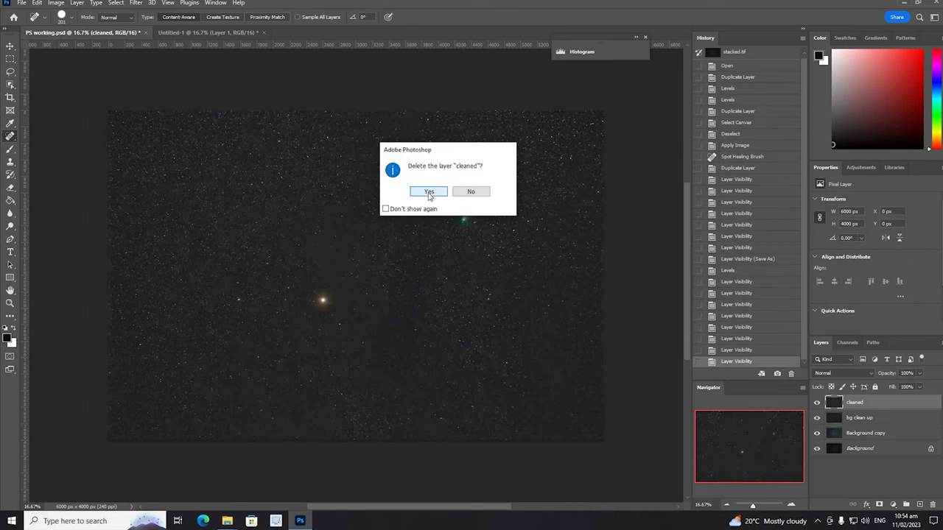
click(430, 193)
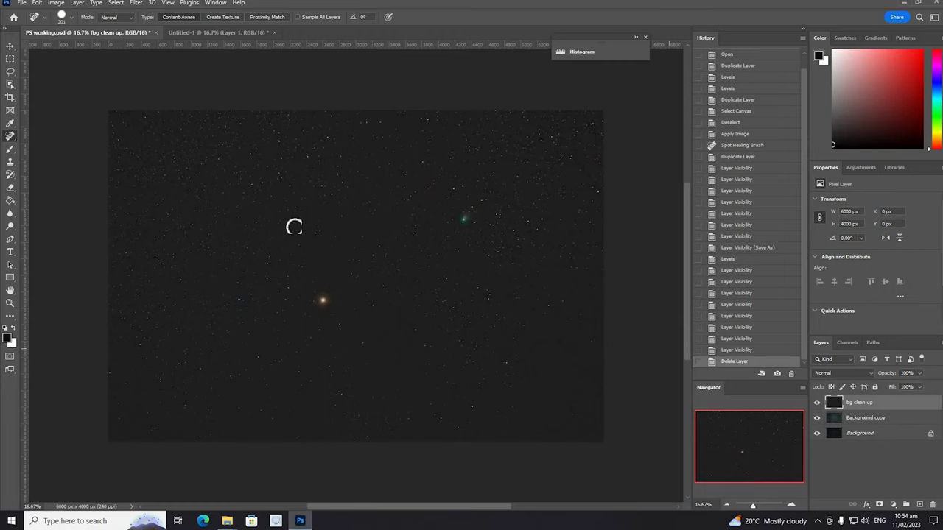
Step: Start saving a copy in TIFF format and select the file name for replacement
click(21, 3)
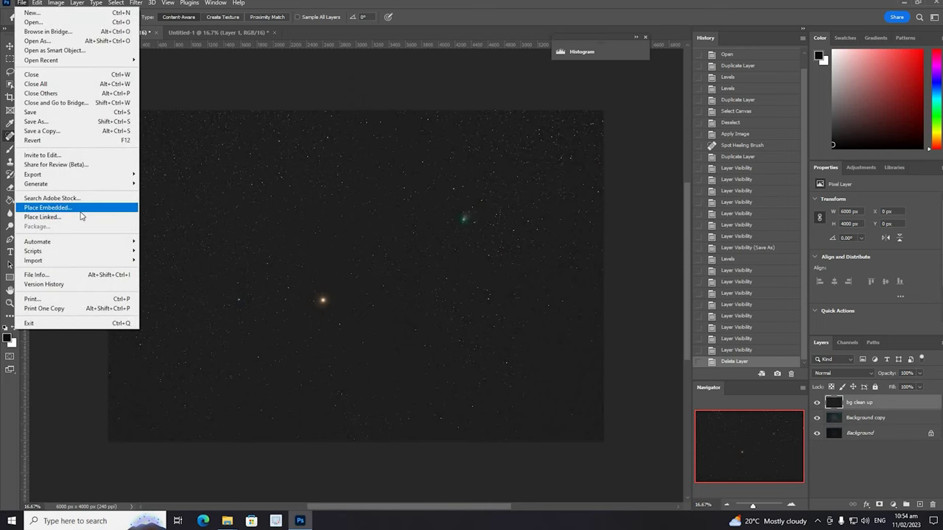
key(Return)
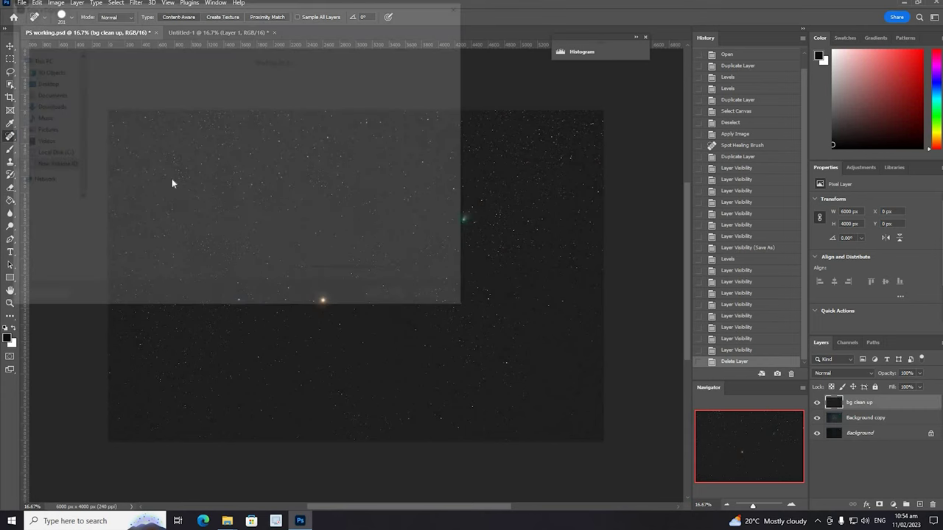
click(148, 225)
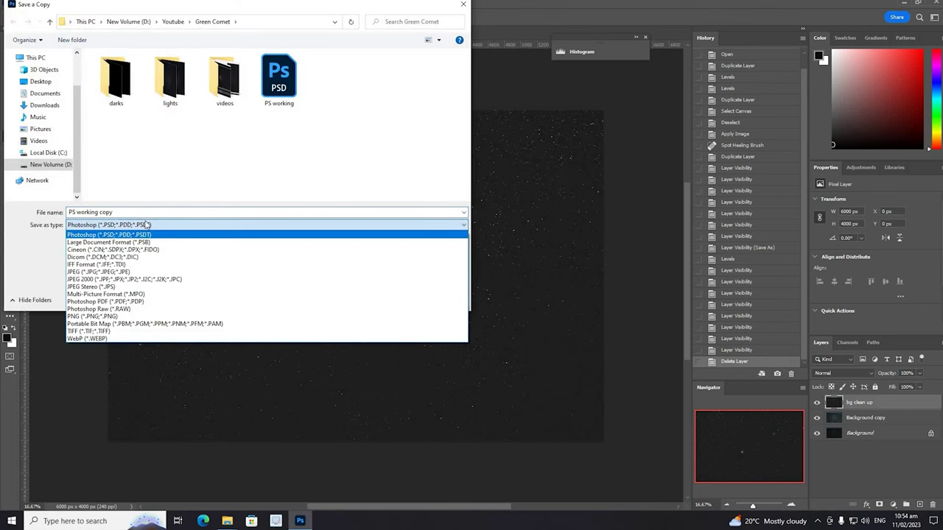
click(93, 331)
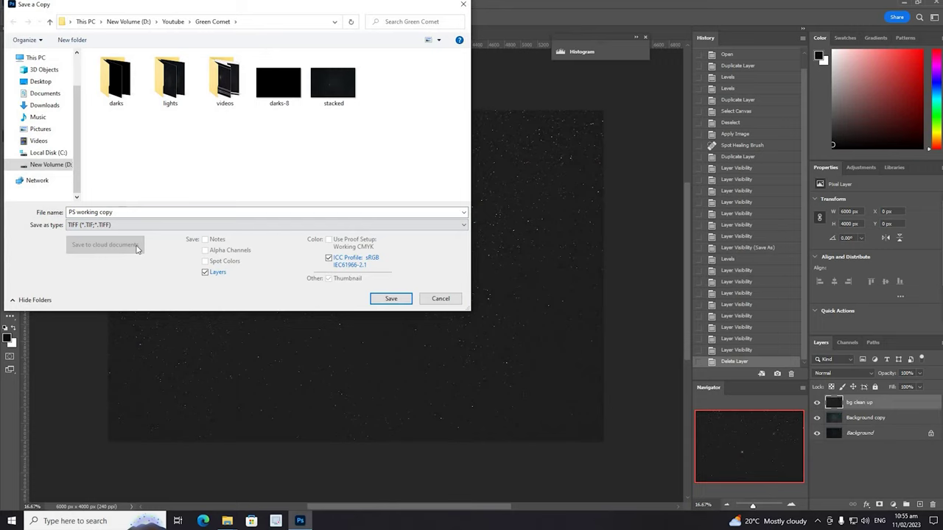
click(135, 224)
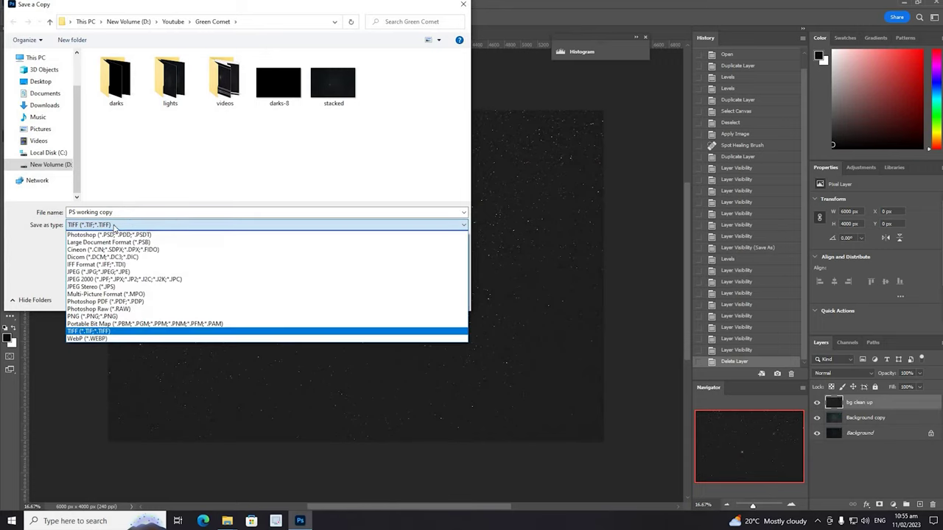
click(122, 213)
drag(122, 214, 64, 212)
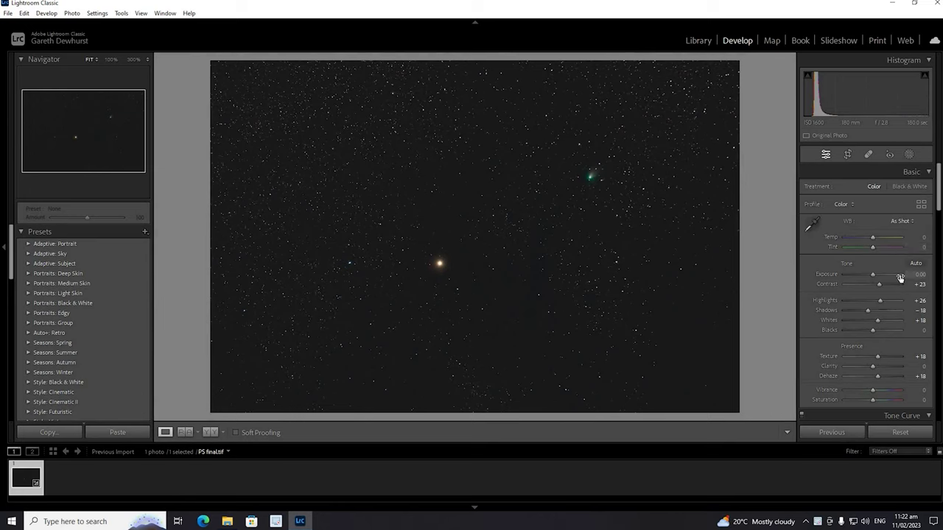
Step: Scroll down through the Develop panel settings and back up toward Basic
scroll(884, 283, down, 2)
scroll(877, 287, down, 10)
scroll(870, 268, down, 6)
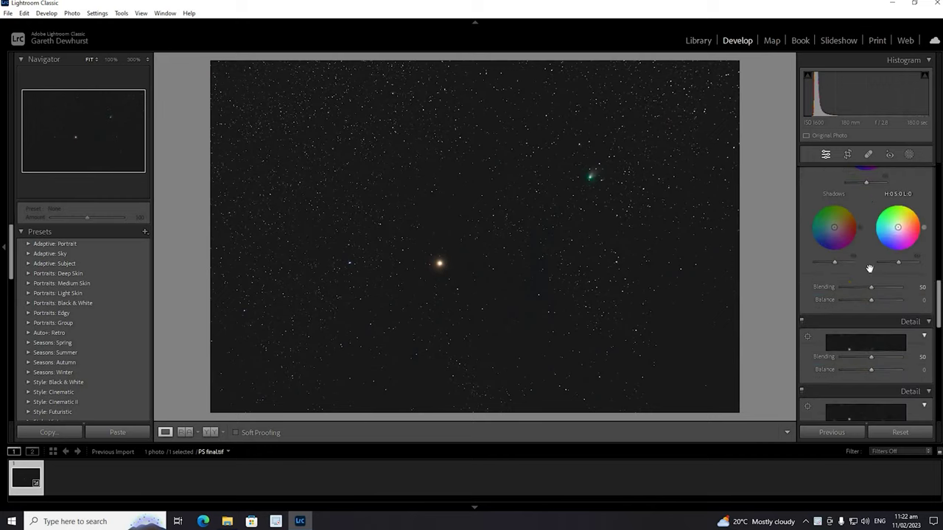
scroll(848, 243, down, 3)
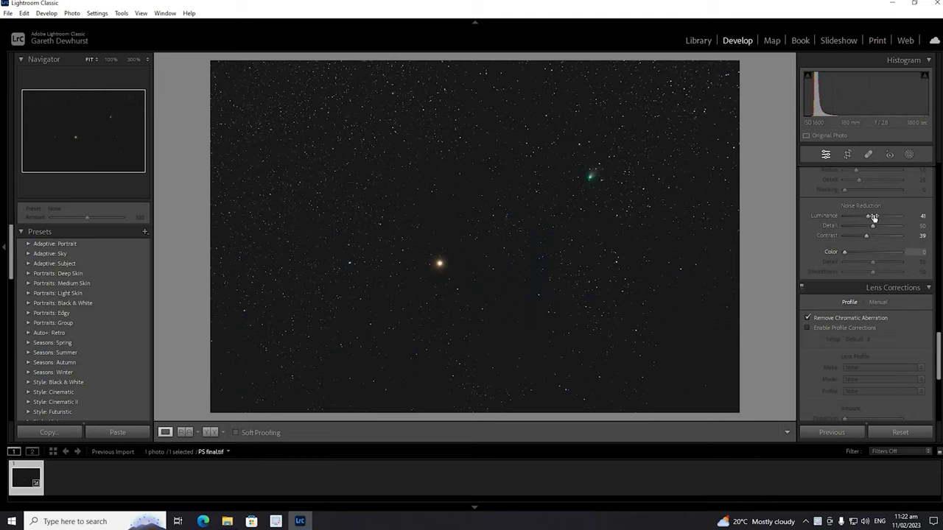
scroll(876, 243, up, 15)
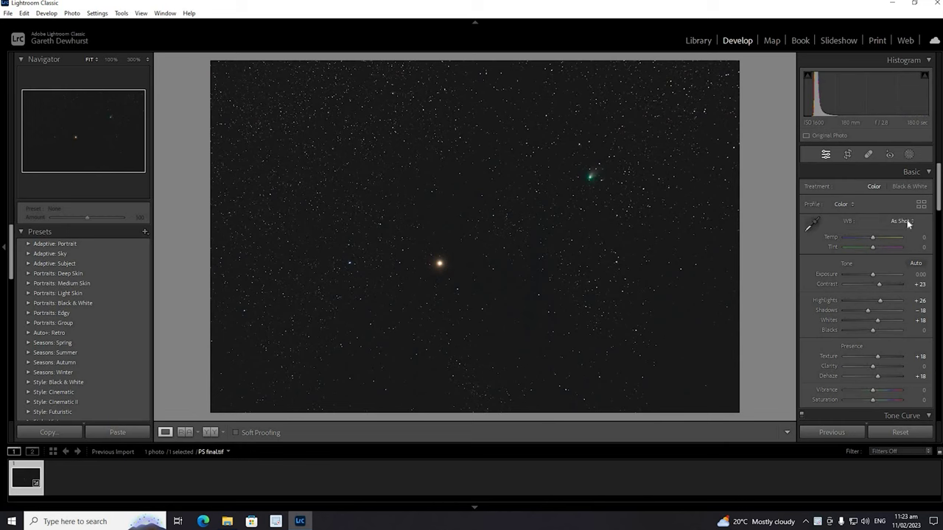
Step: Lock the crop tool to a 16 x 9 aspect ratio
click(847, 155)
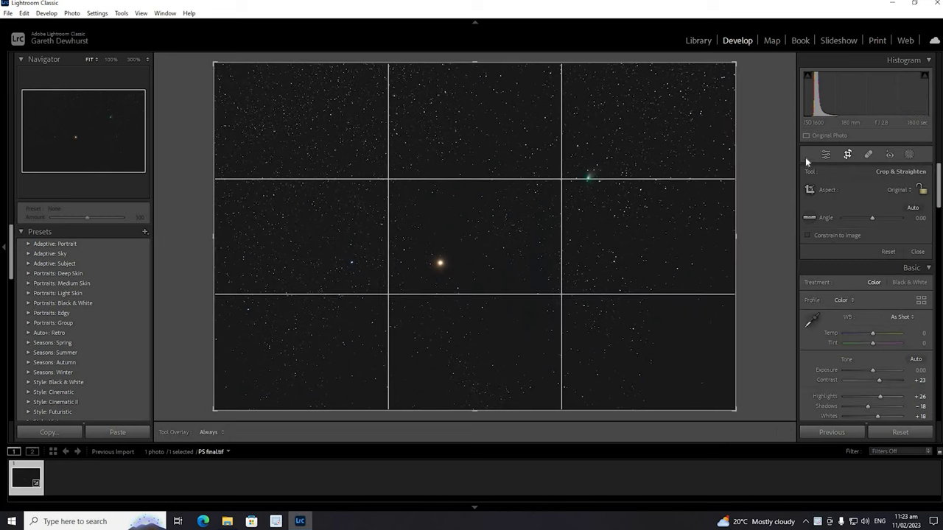
click(912, 191)
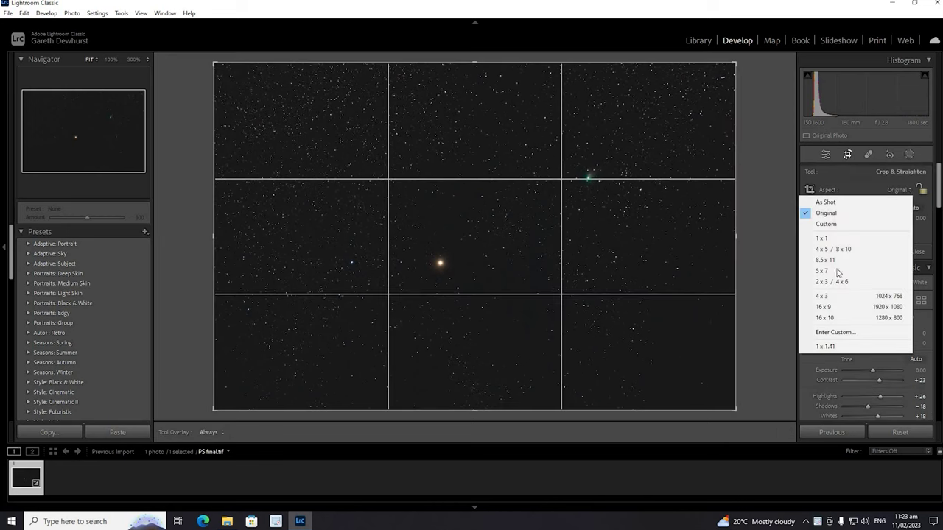
click(837, 308)
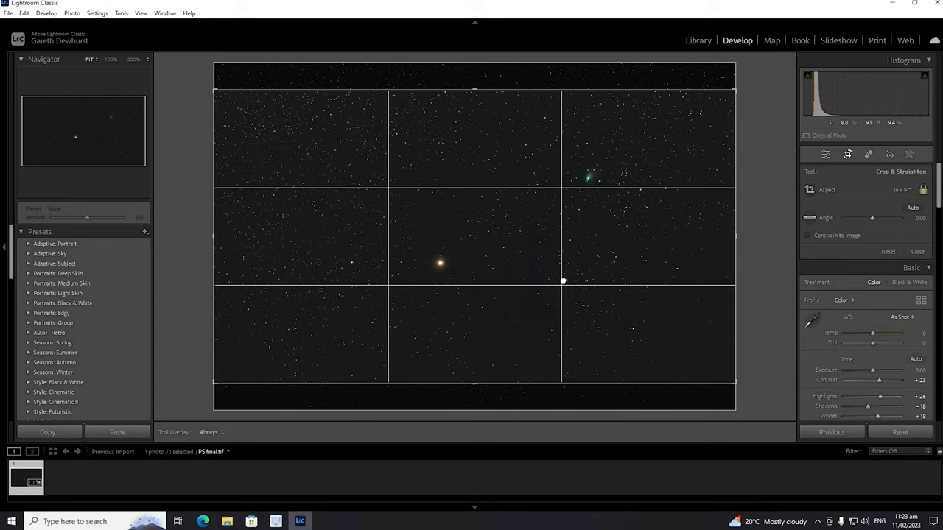
Step: Resize the crop frame and reposition the photo so Mars and the green comet sit closely inside
drag(564, 282, 572, 336)
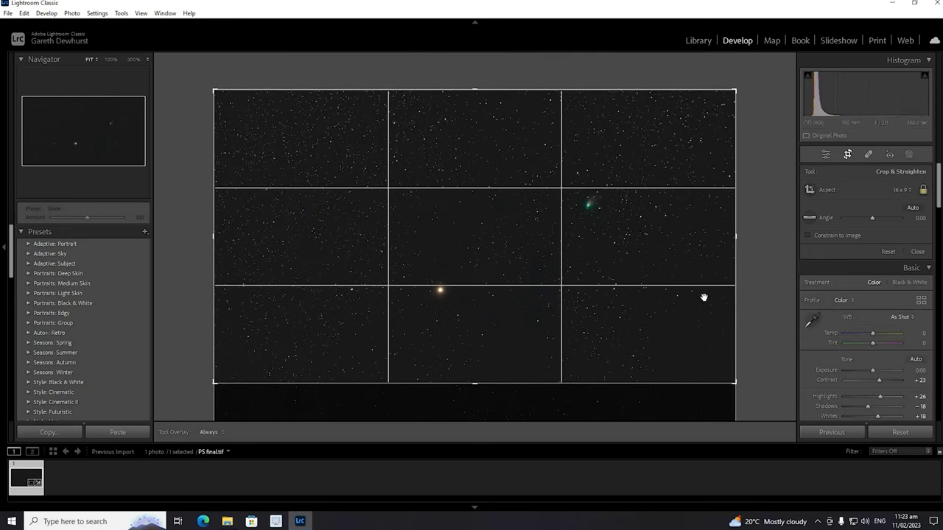
drag(734, 382, 711, 357)
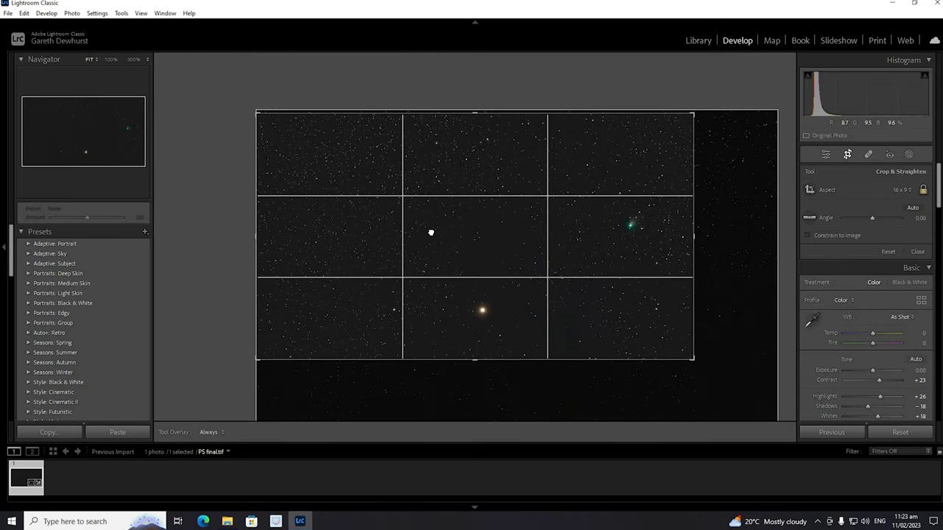
drag(435, 234, 416, 249)
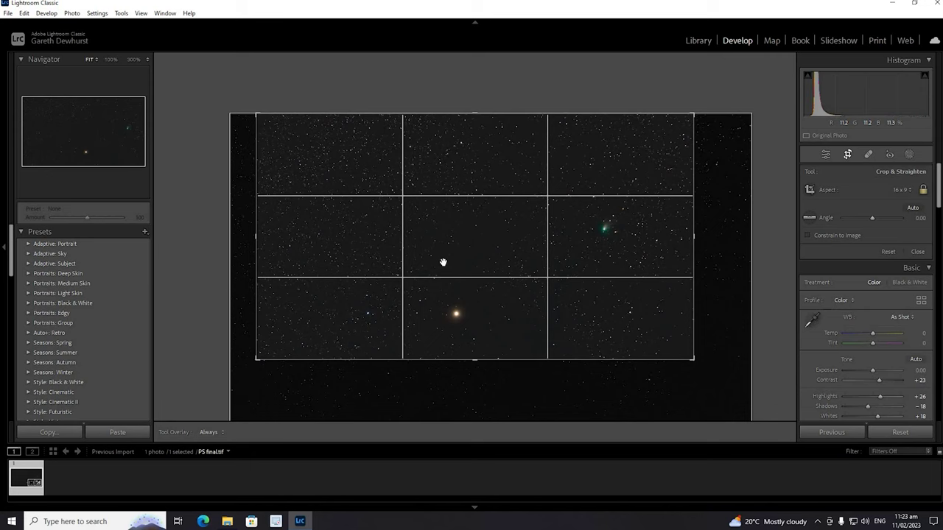
drag(692, 358, 672, 346)
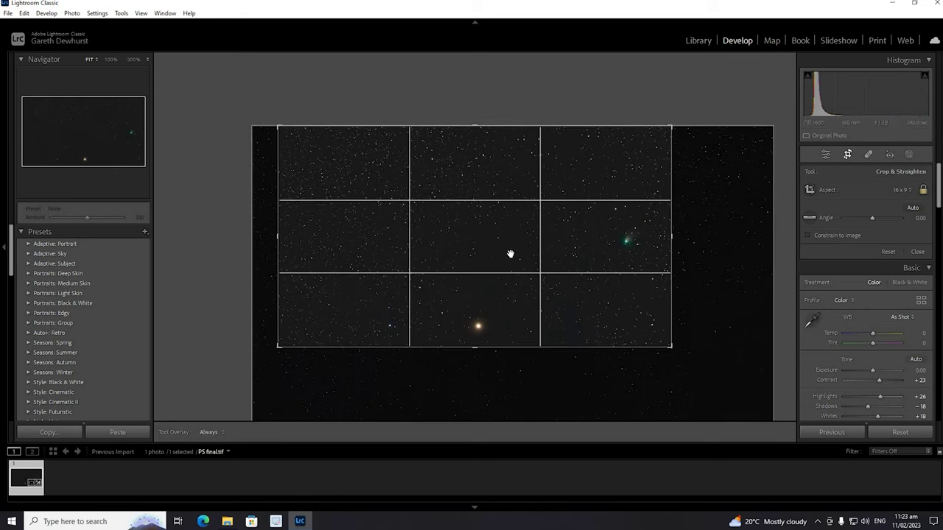
drag(510, 254, 467, 216)
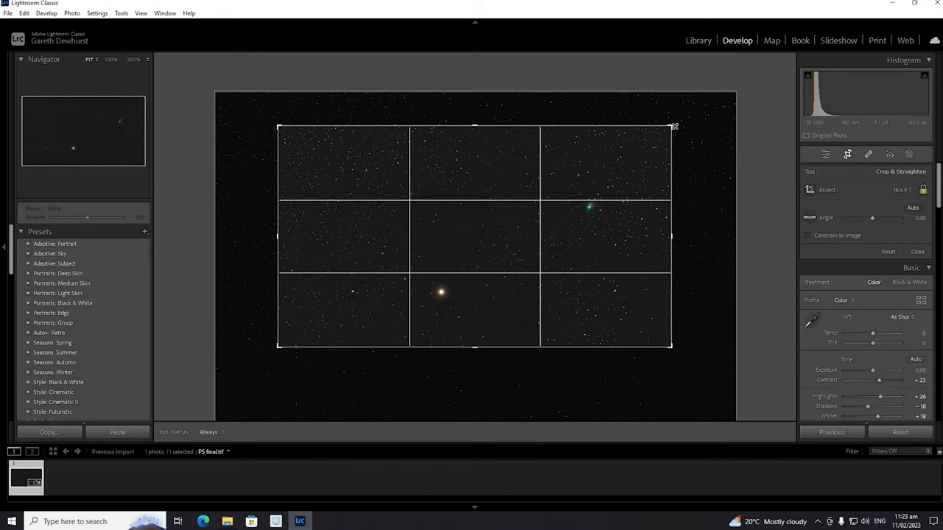
drag(672, 123, 678, 121)
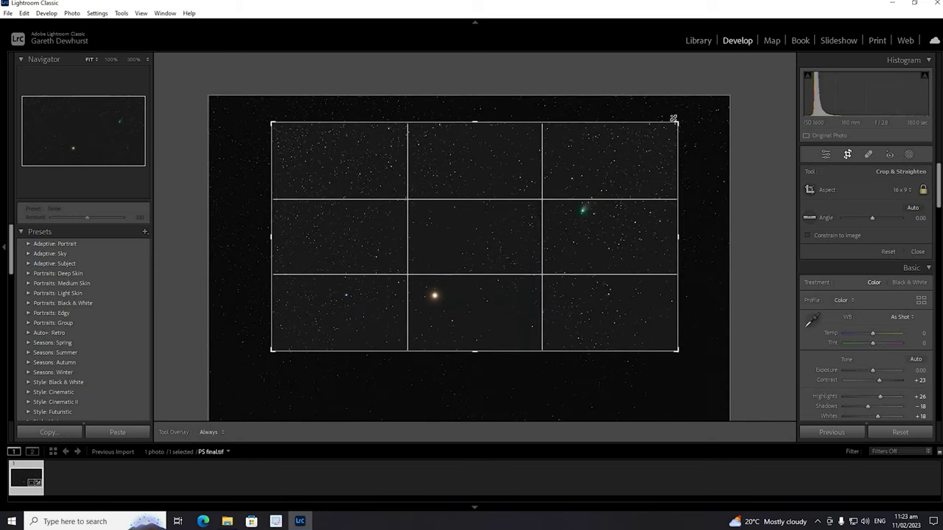
drag(578, 262, 591, 307)
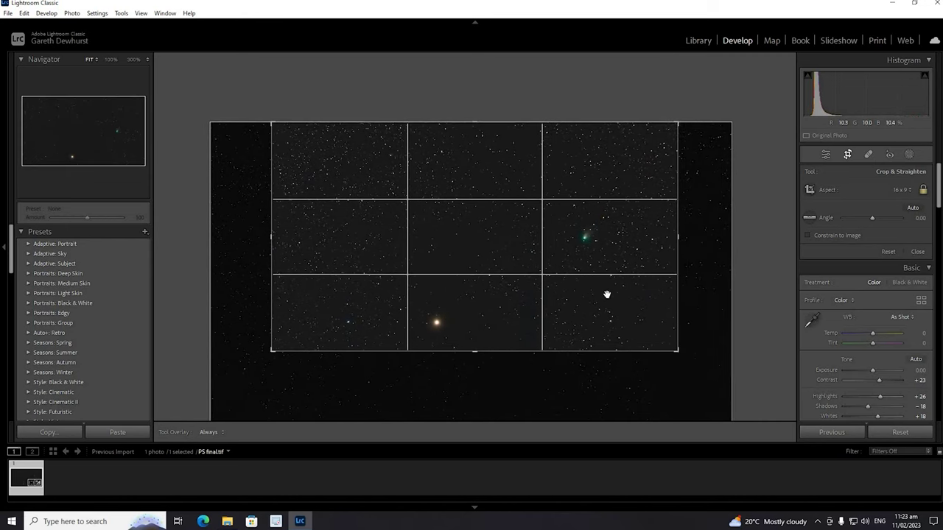
drag(579, 276, 589, 252)
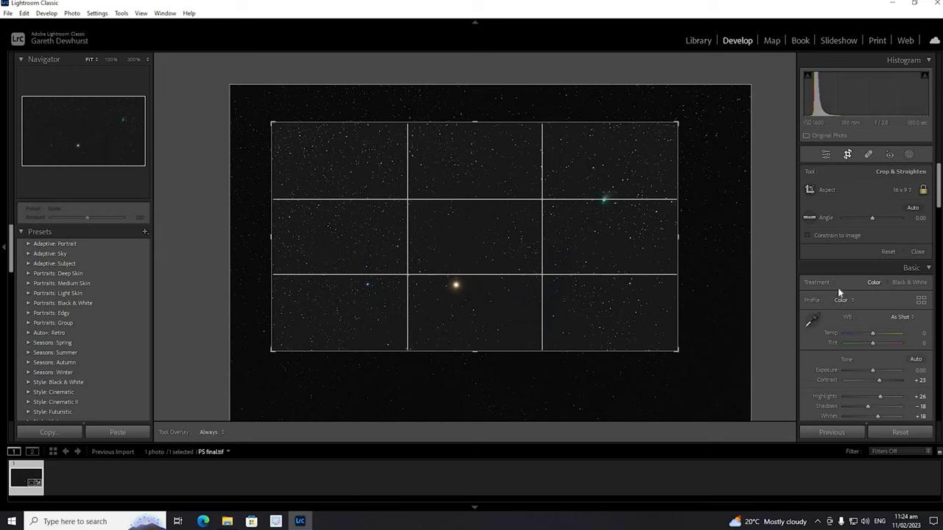
Step: Apply the 16 x 9 crop and start exporting the cropped photo
click(917, 251)
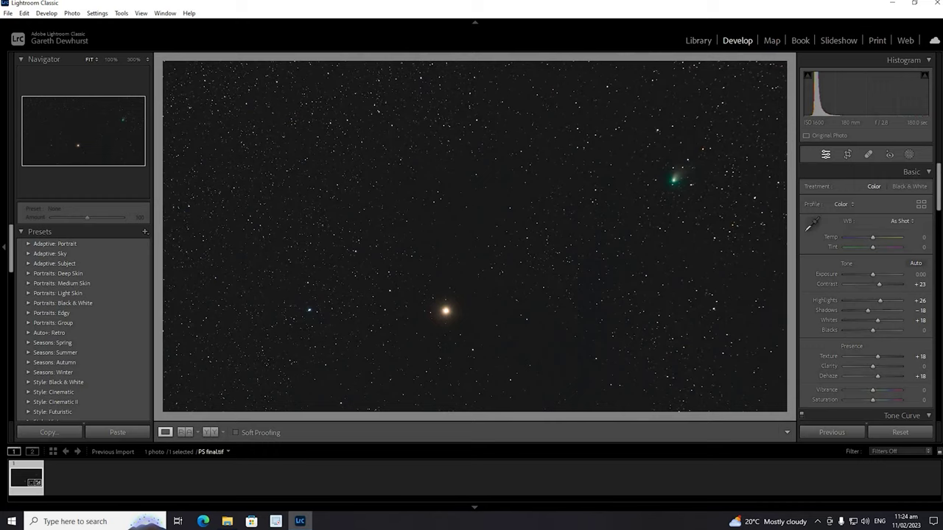
click(8, 13)
click(29, 147)
Step: Export without a subfolder, renamed to Custom Name, with the existing custom text selected for replacement
click(444, 226)
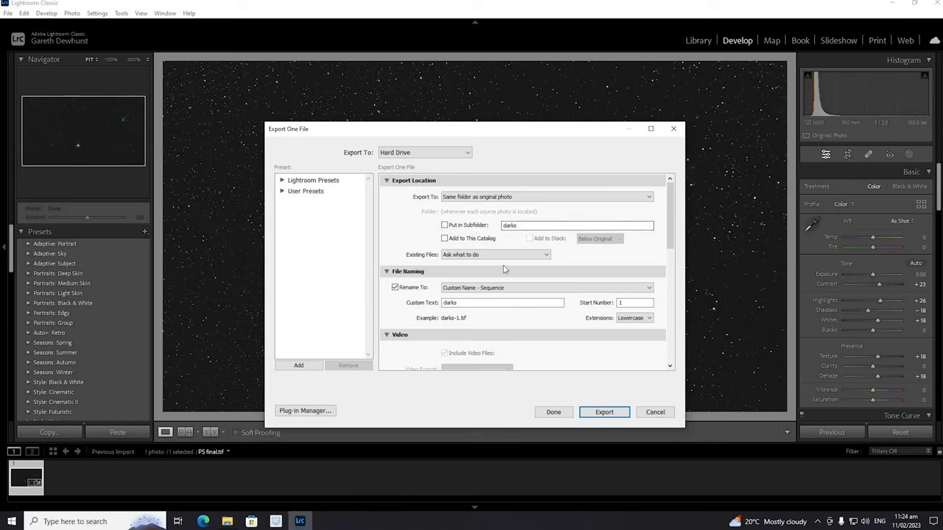
click(463, 289)
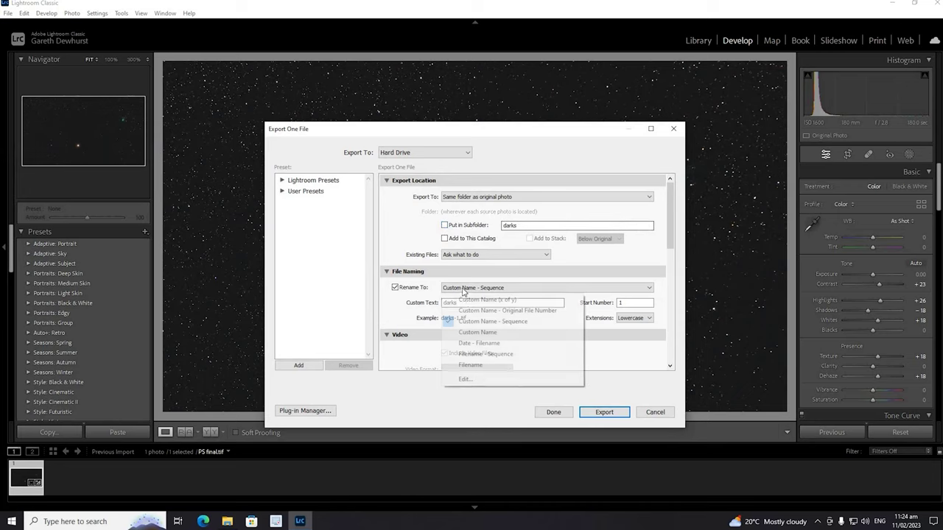
click(478, 332)
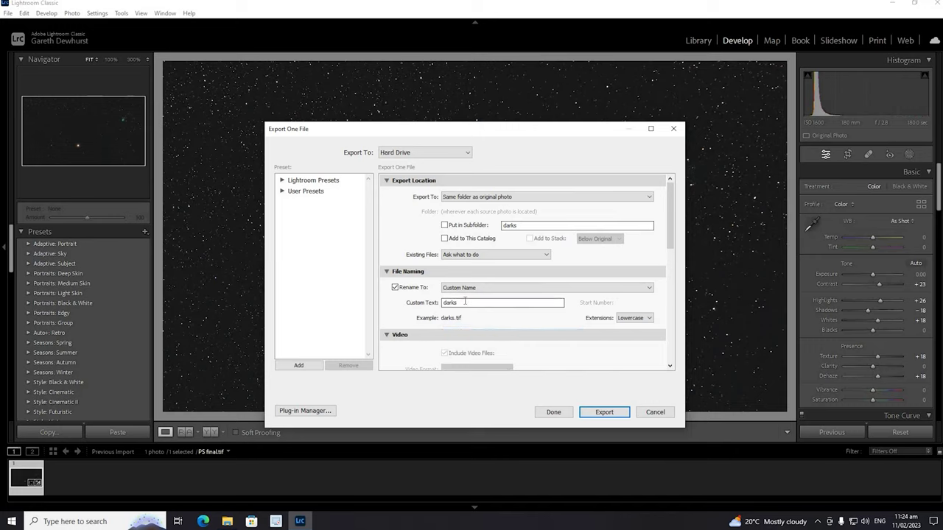
double_click(465, 301)
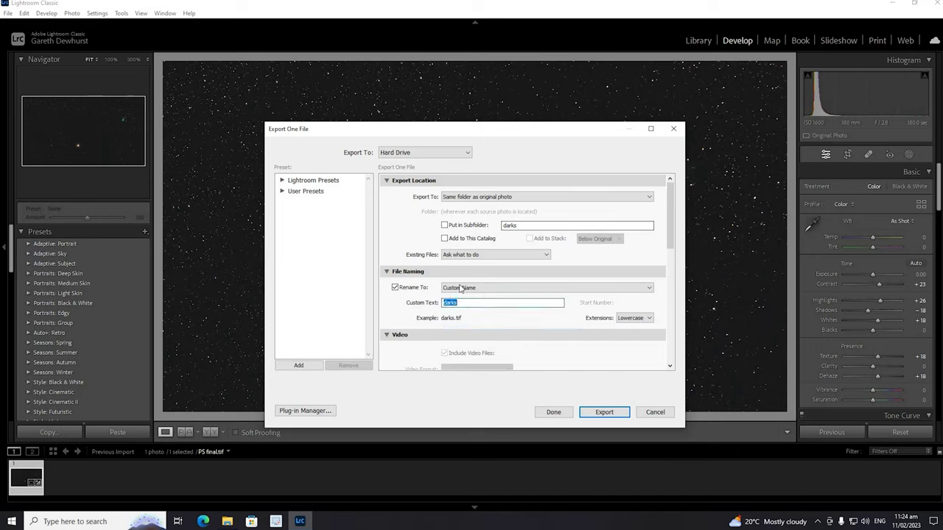